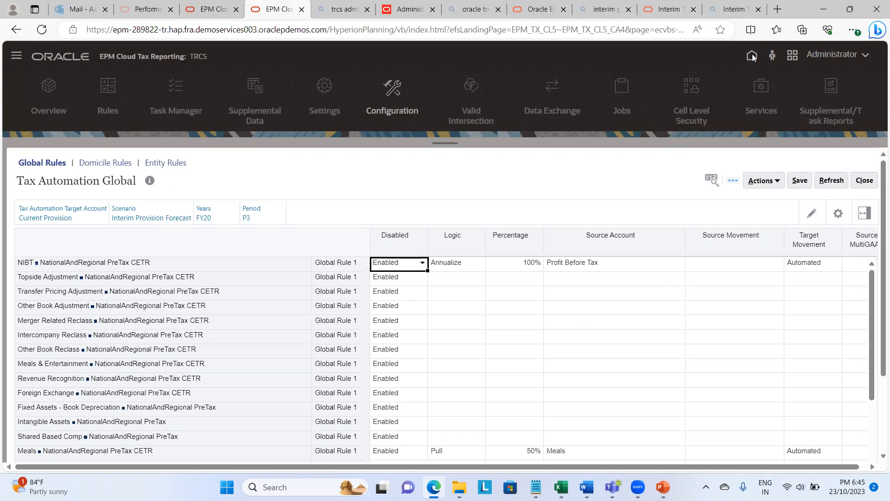
Close the Tax Automation form, reopen the application's Configuration page from the home page, and view the Enable Features list
click(867, 183)
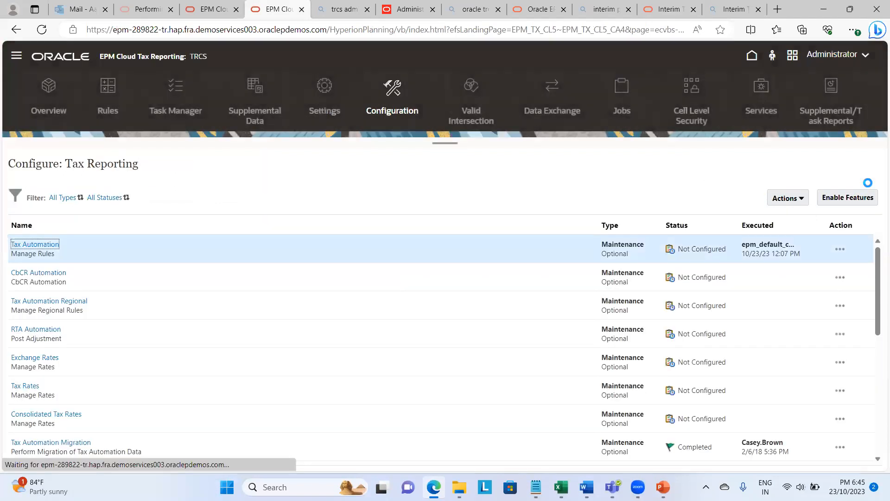
click(752, 56)
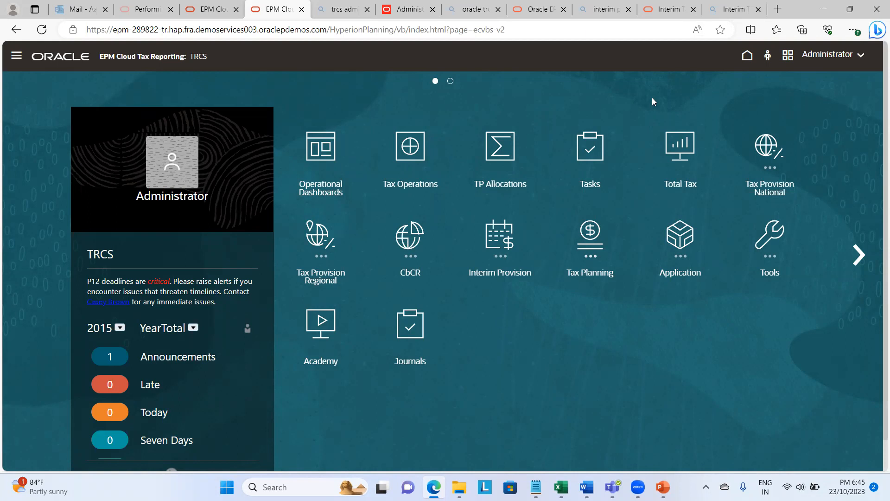
click(676, 241)
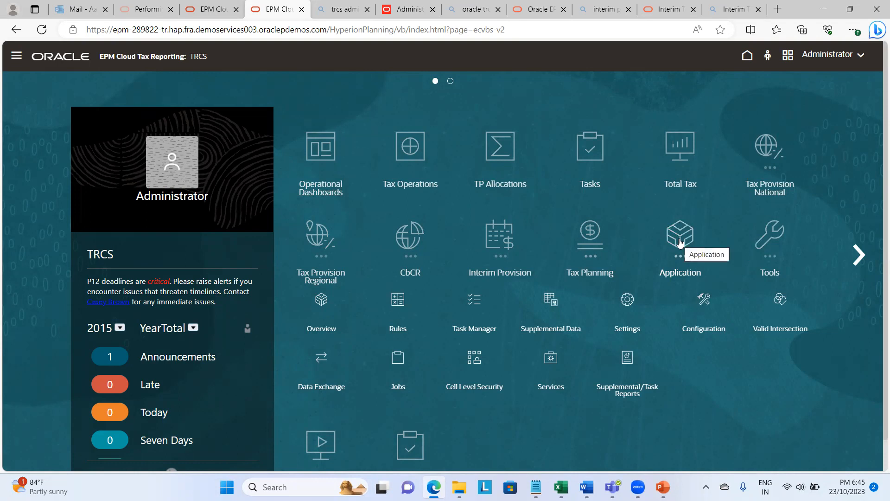
click(709, 327)
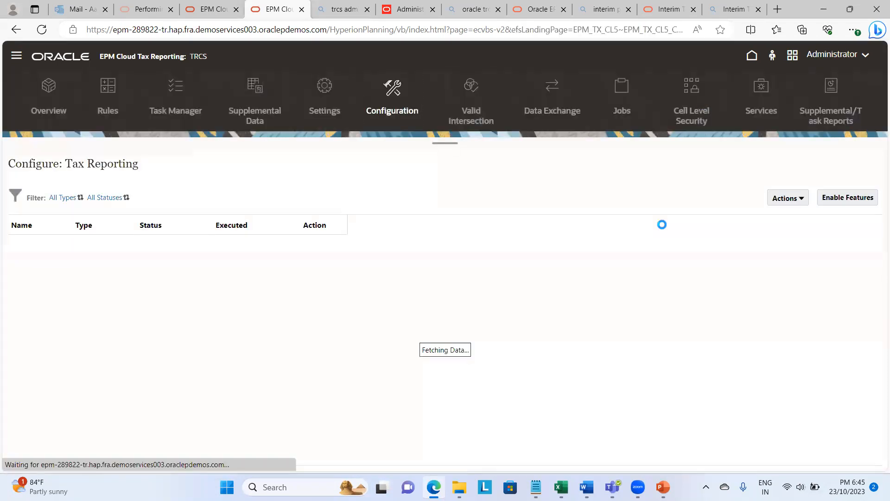
click(831, 192)
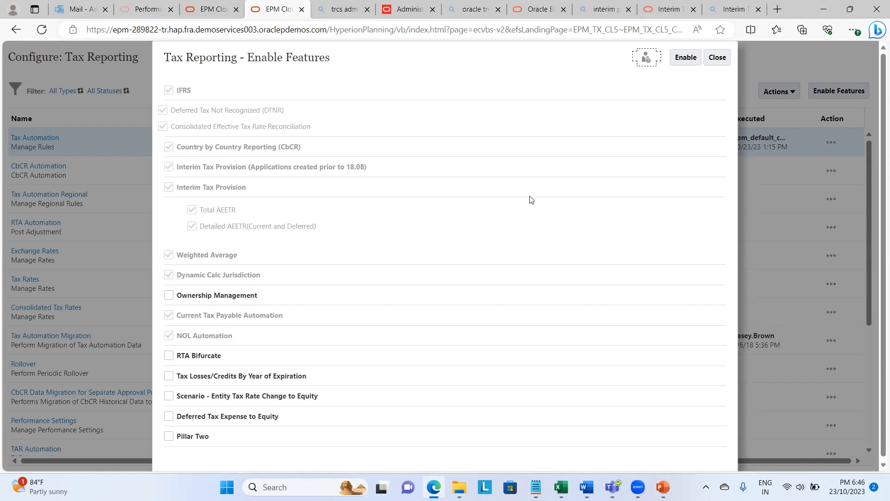
click(724, 58)
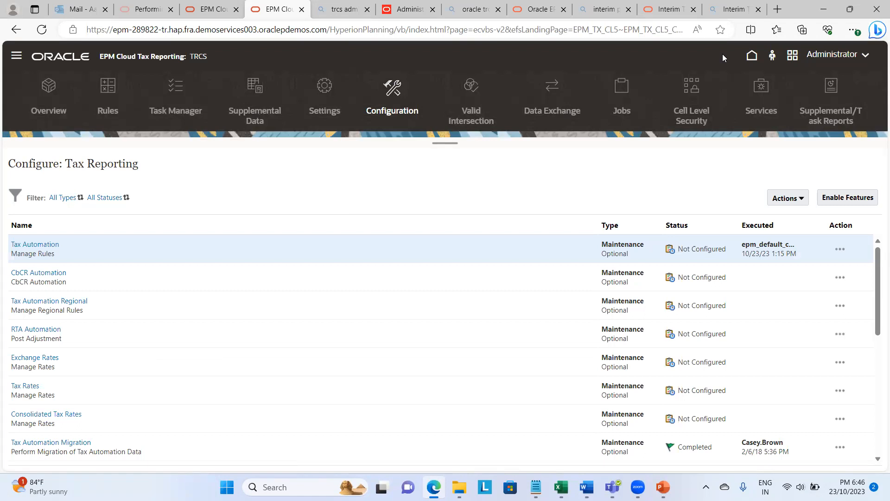
Return to the home page, go to the application's Configuration again, and open the Tax Automation rules
click(749, 56)
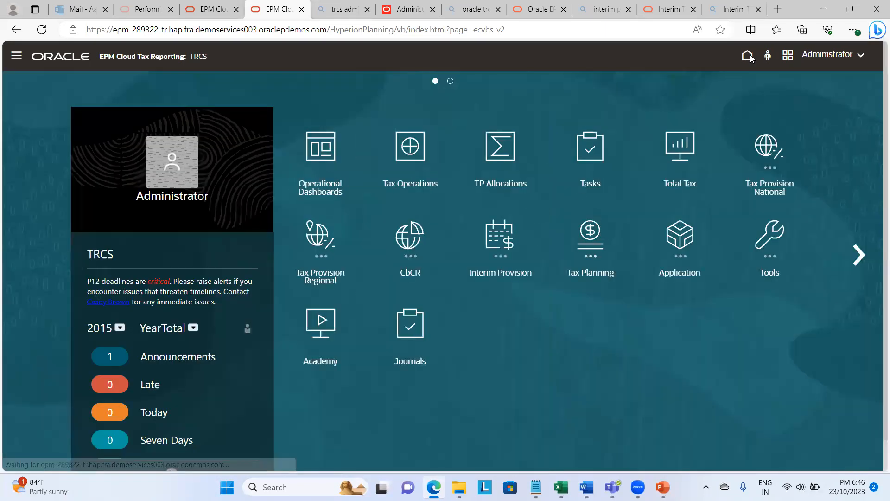
click(685, 243)
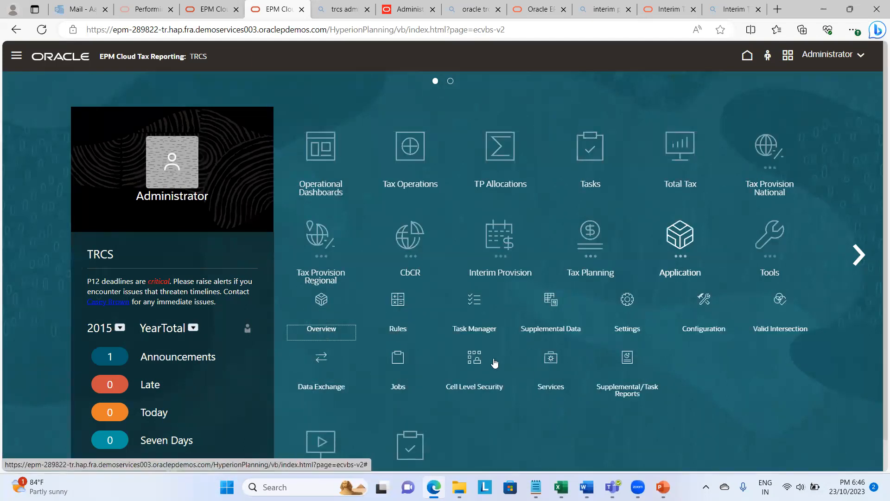
click(703, 330)
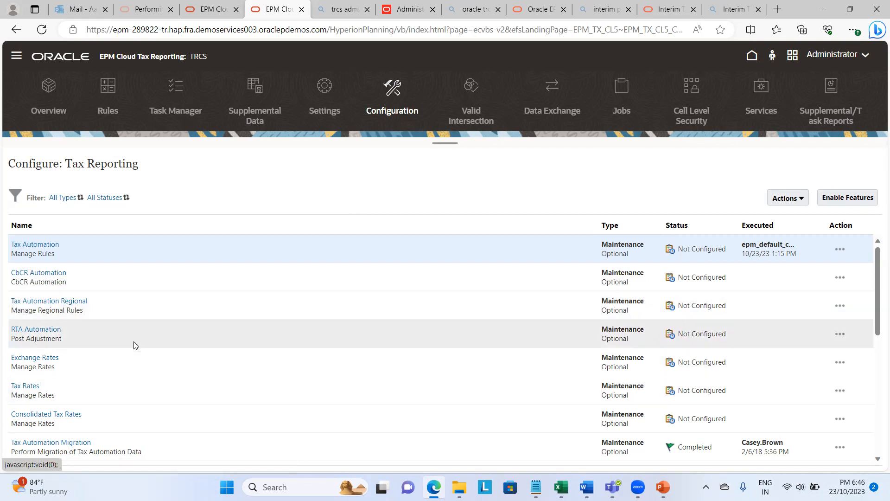
scroll(135, 344, down, 3)
scroll(135, 343, up, 3)
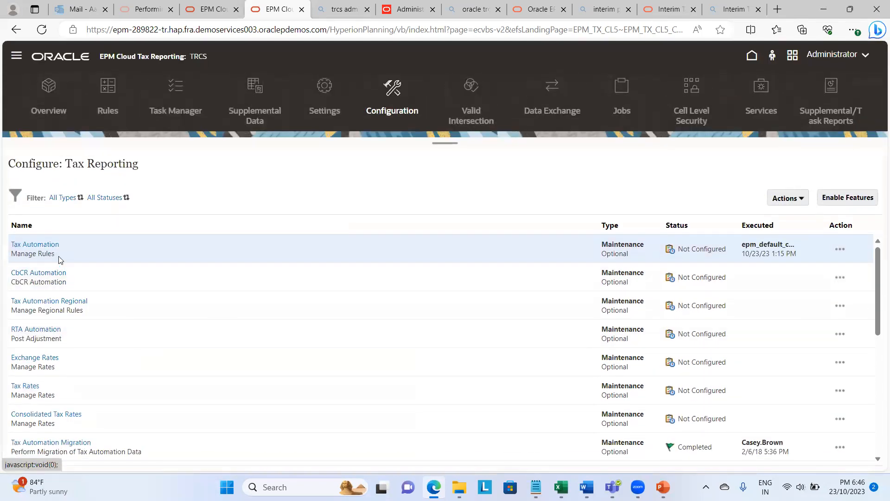
click(40, 245)
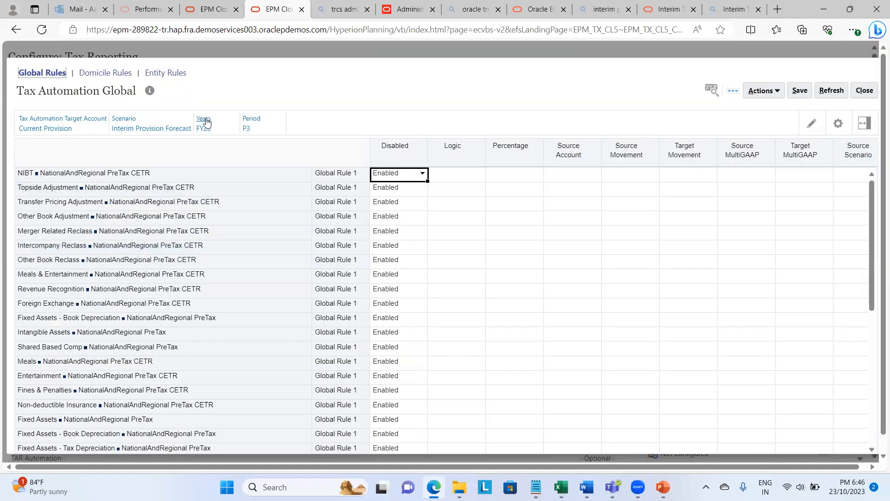
Set the global rules form's point of view to scenario Actual and year FY19, and load it
click(125, 120)
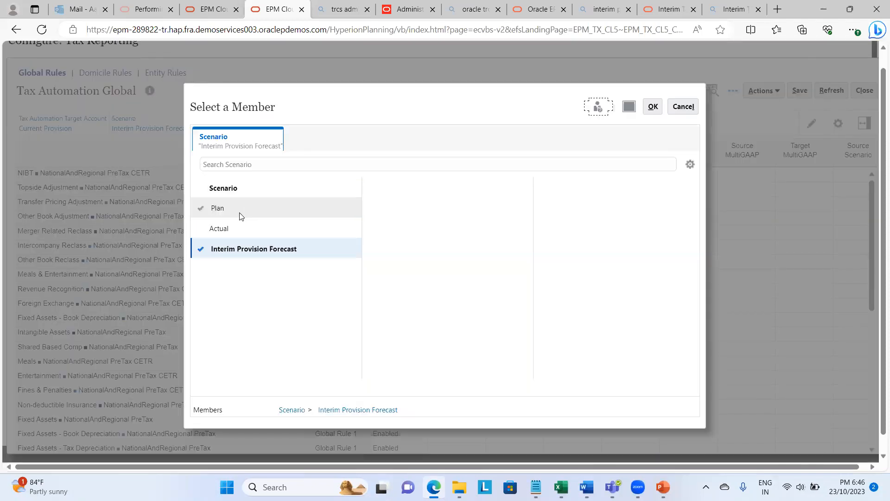
click(233, 229)
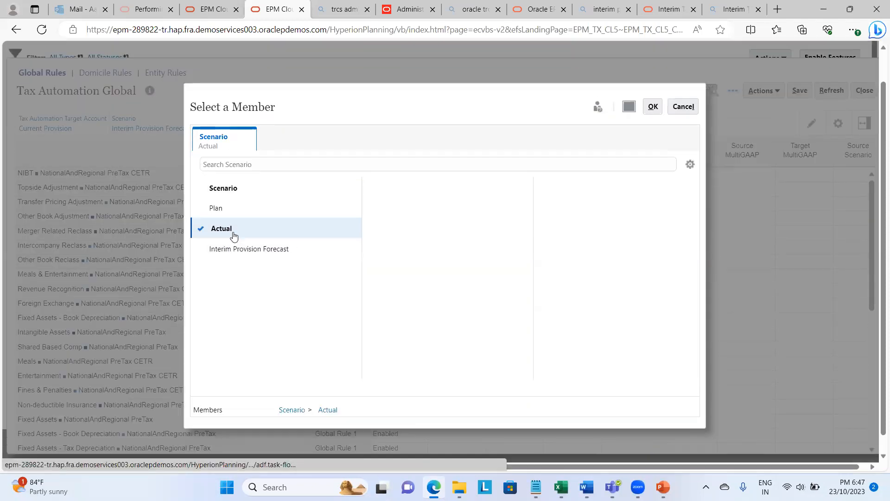
click(653, 107)
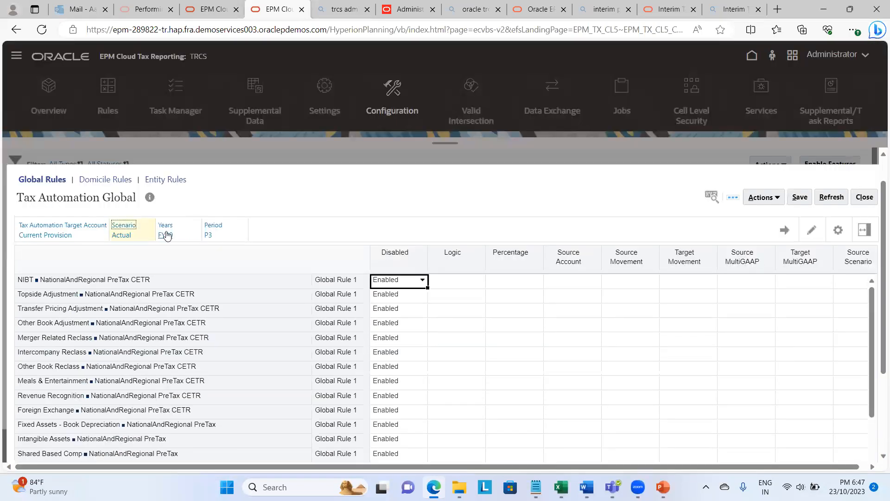
click(163, 226)
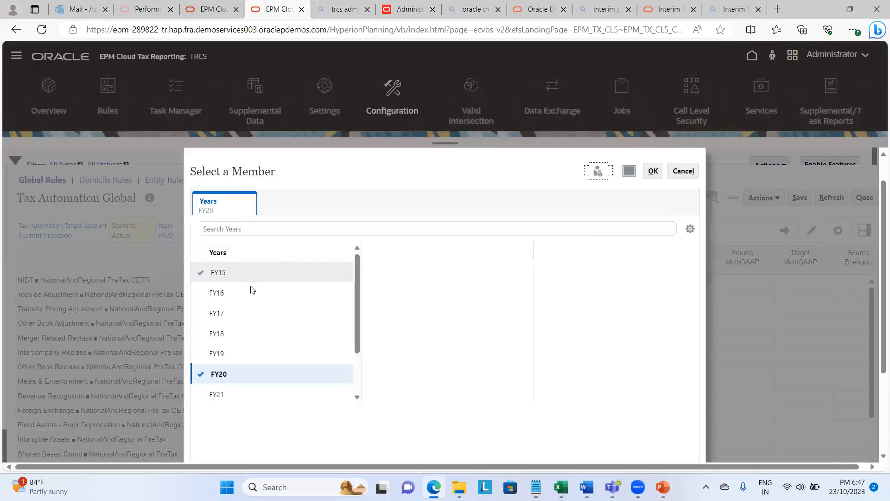
click(231, 357)
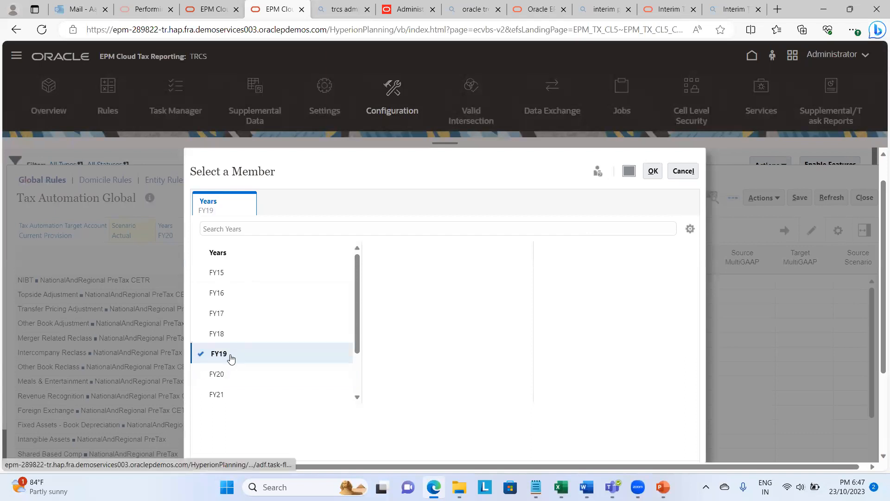
scroll(258, 340, down, 3)
scroll(513, 286, up, 3)
click(651, 203)
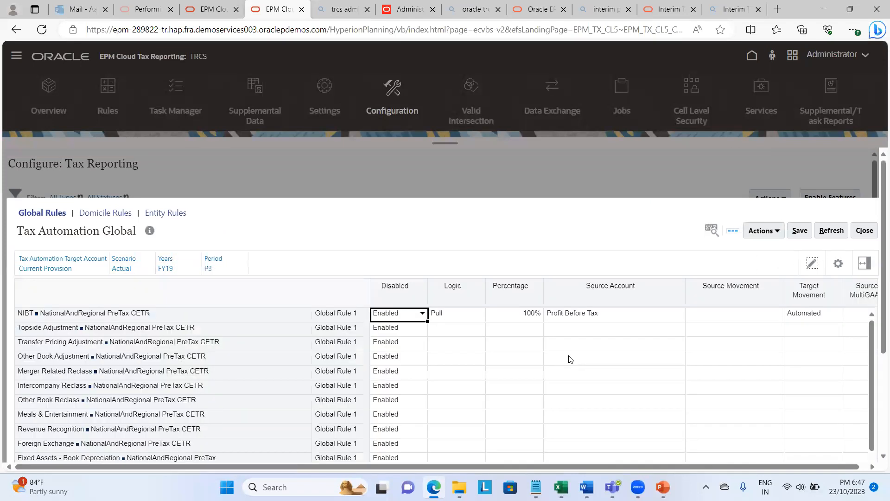
Examine the logic, percentages and source accounts of the global tax automation rules for Actual FY19, and close the form
scroll(545, 362, down, 2)
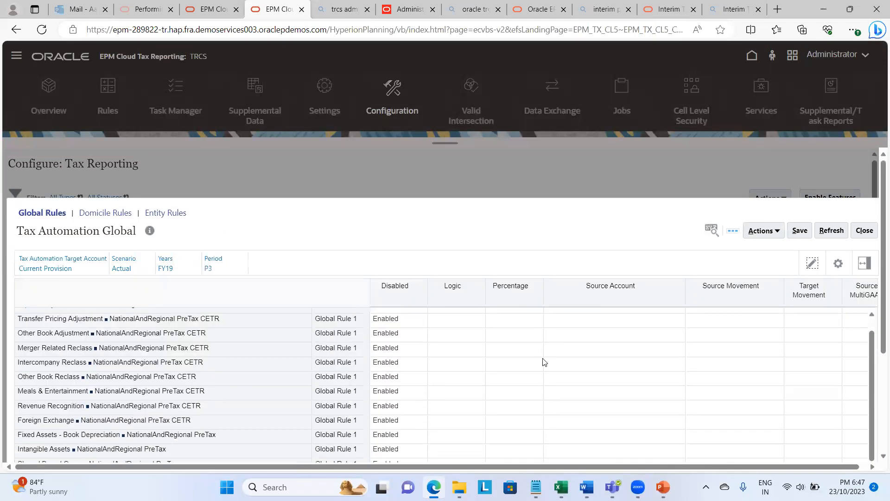
scroll(545, 362, up, 2)
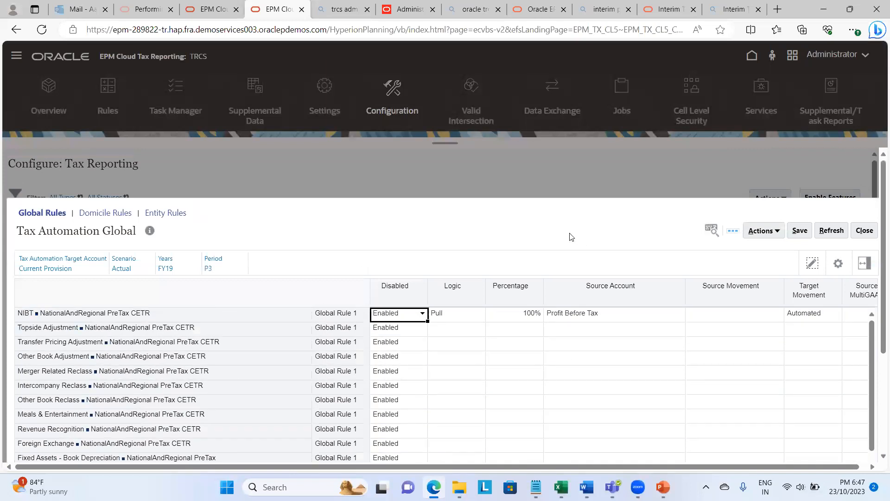
scroll(571, 237, down, 3)
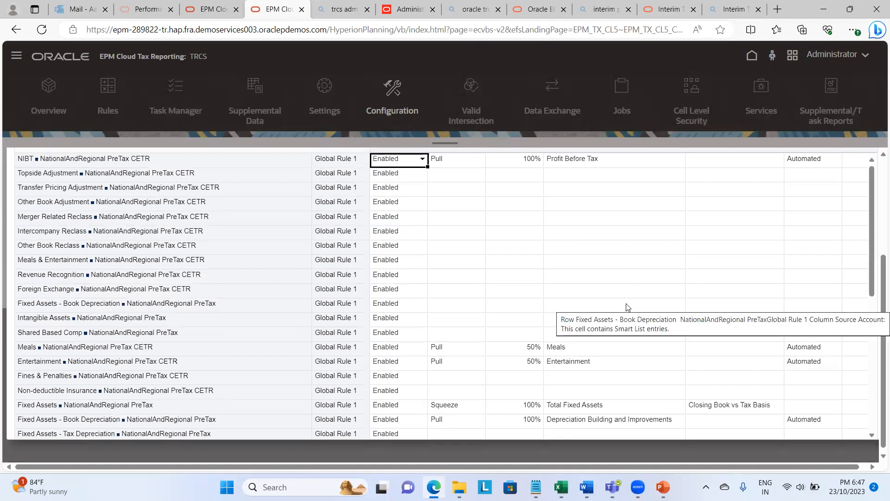
scroll(627, 307, down, 4)
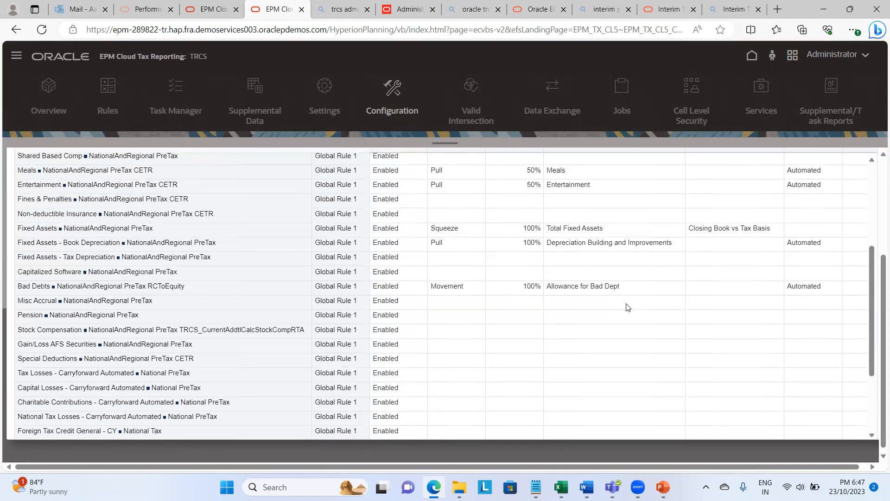
scroll(627, 306, up, 6)
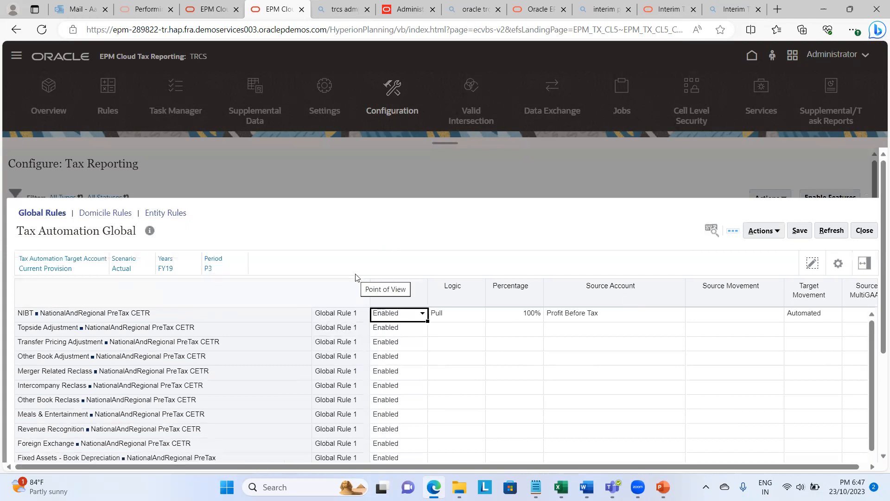
click(122, 263)
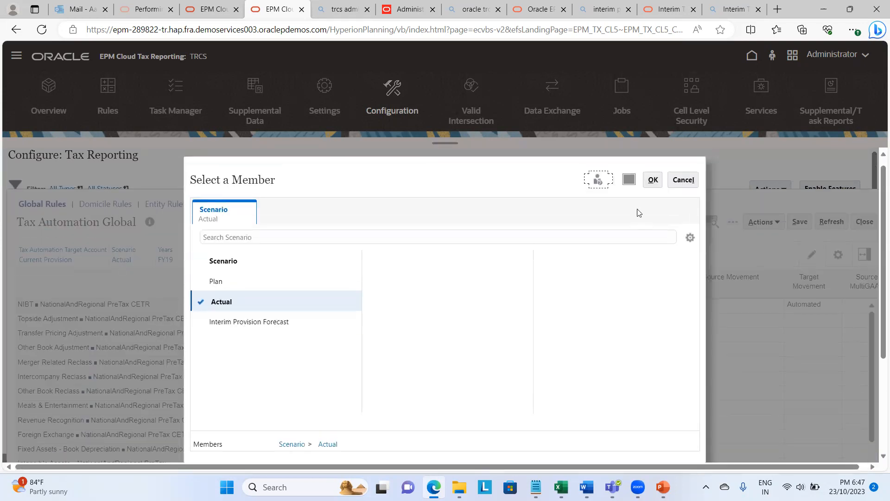
click(689, 184)
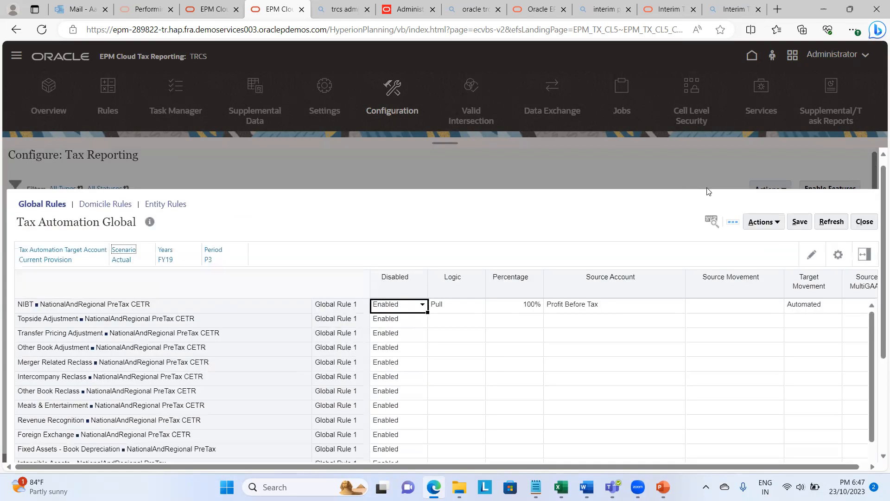
click(865, 222)
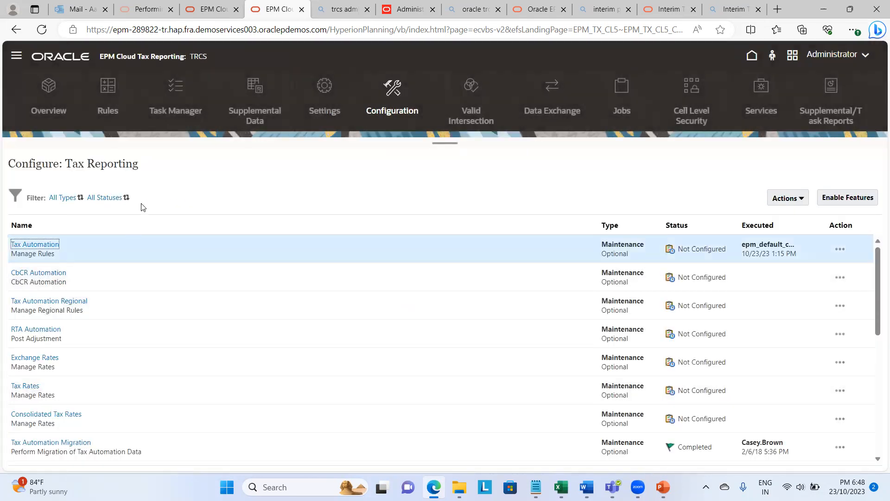
Open Copy Configuration and select Tax automation rules as the configuration to copy
scroll(115, 388, down, 2)
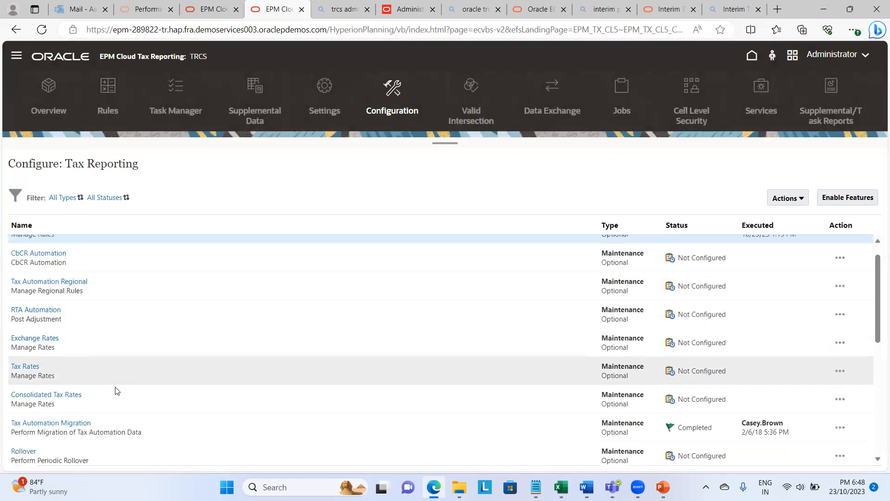
scroll(115, 391, down, 1)
scroll(116, 390, down, 1)
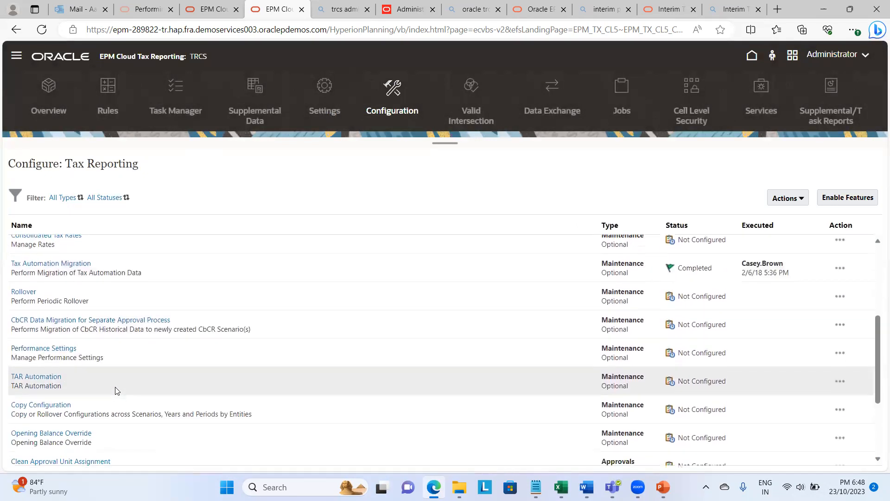
click(57, 401)
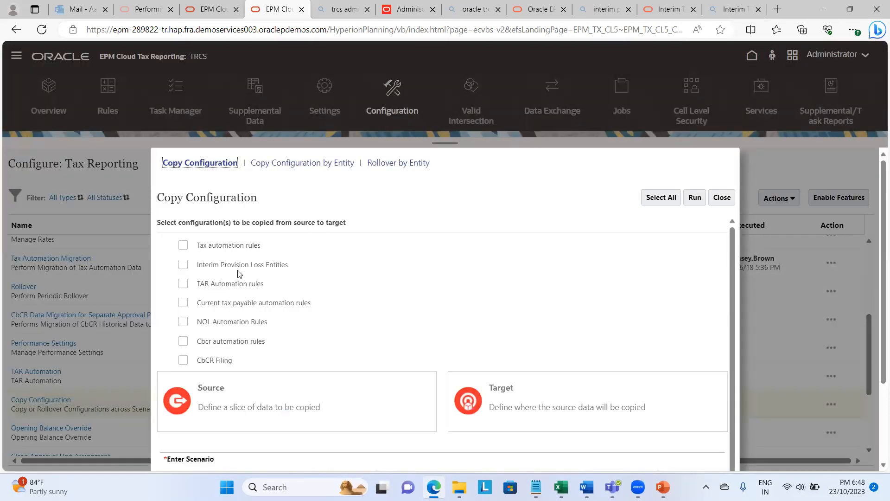
click(183, 245)
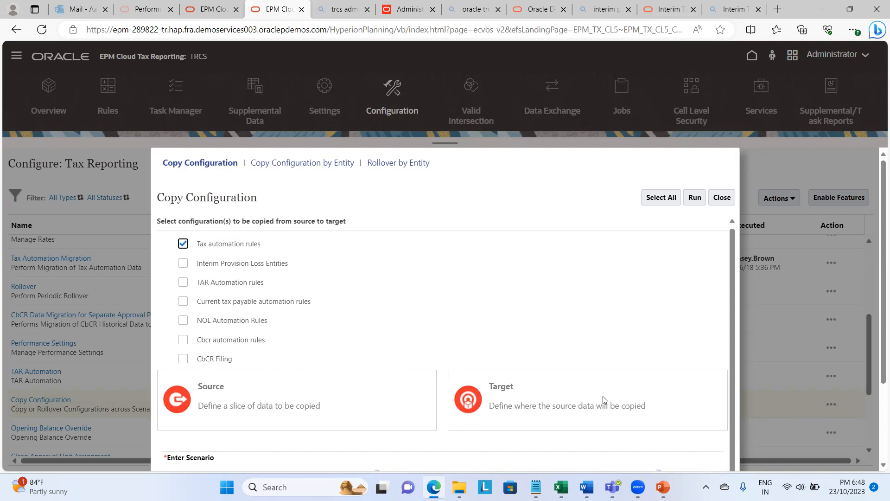
Enter Actual as the source scenario for the configuration copy
scroll(601, 397, down, 3)
click(259, 362)
text(Actual)
Set the target scenario of the configuration copy to Interim Provision Forecast
click(516, 360)
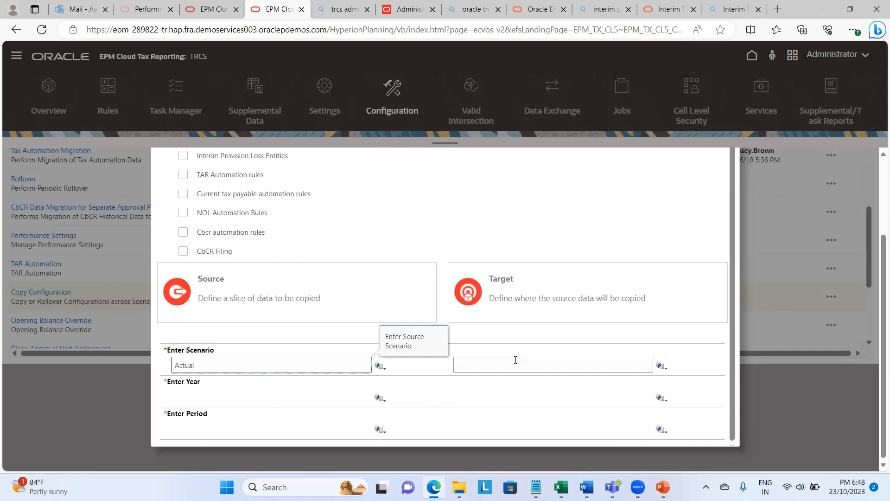
key(Delete)
key(Delete)
key(Delete)
key(Delete)
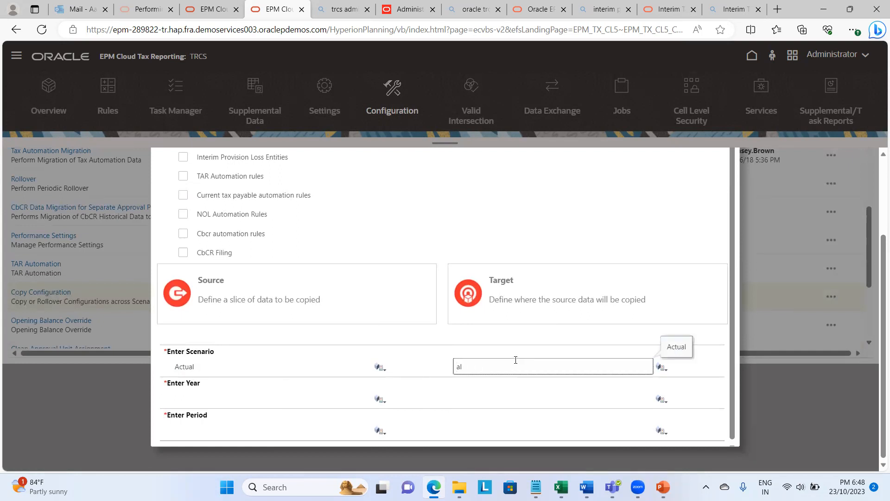
click(664, 367)
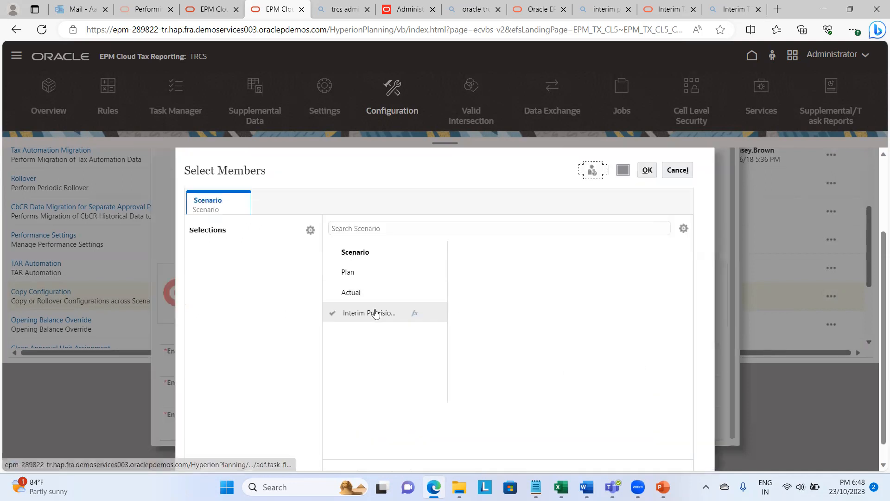
click(376, 313)
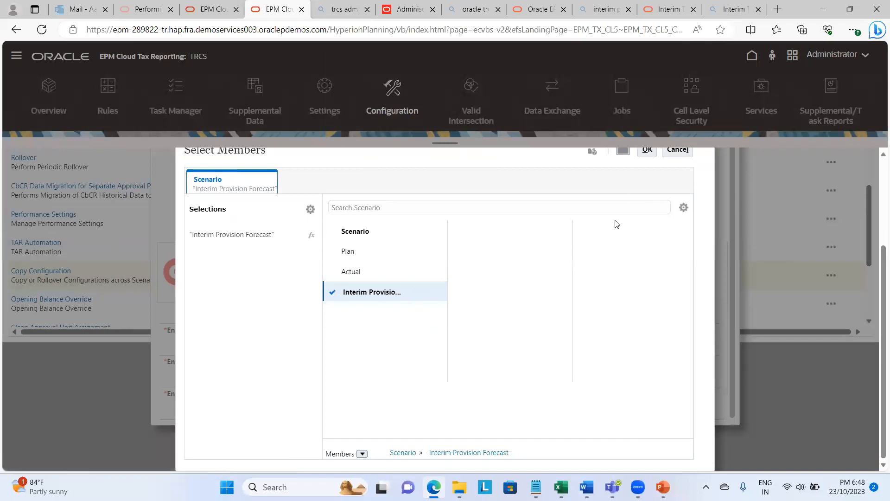
scroll(610, 229, up, 2)
click(647, 214)
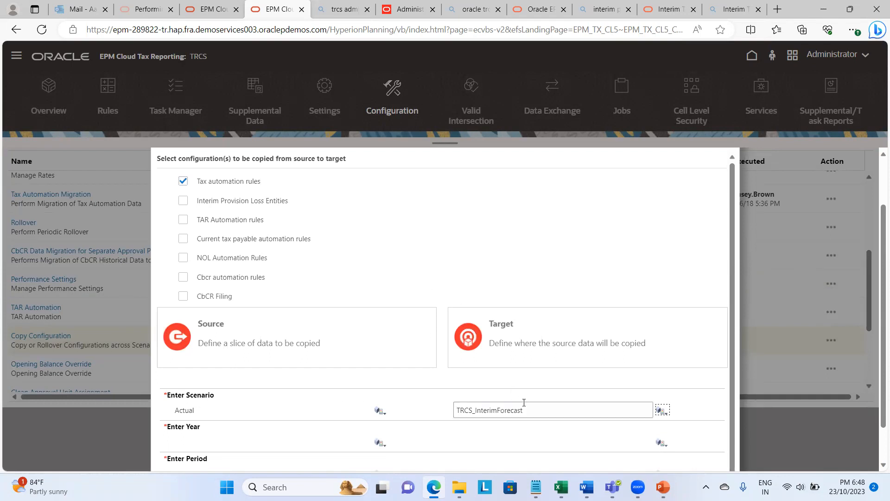
scroll(508, 413, down, 1)
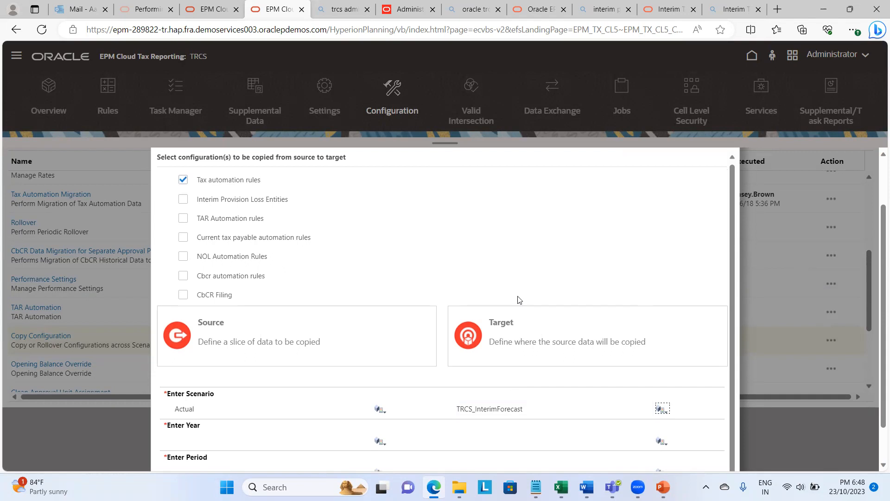
Enter FY19 as both the source year and the target year of the configuration copy
scroll(525, 270, down, 1)
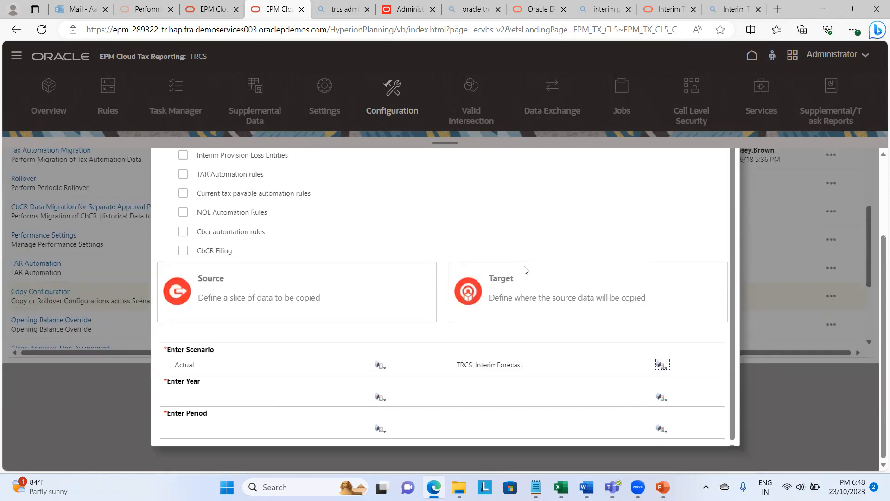
click(208, 394)
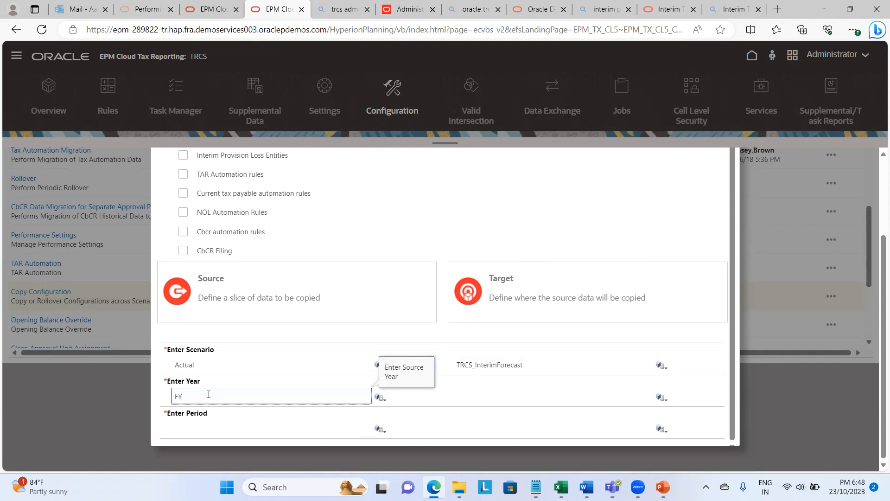
click(521, 400)
text(Fy)
key(BackSpace)
key(BackSpace)
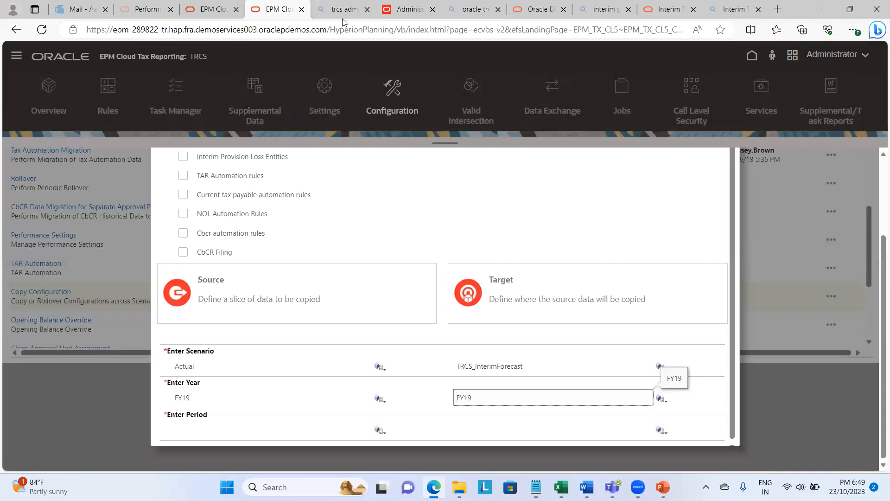
Open the global Tax Automation rules in the other EPM Cloud browser tab and select FY20 as the form's year
click(223, 10)
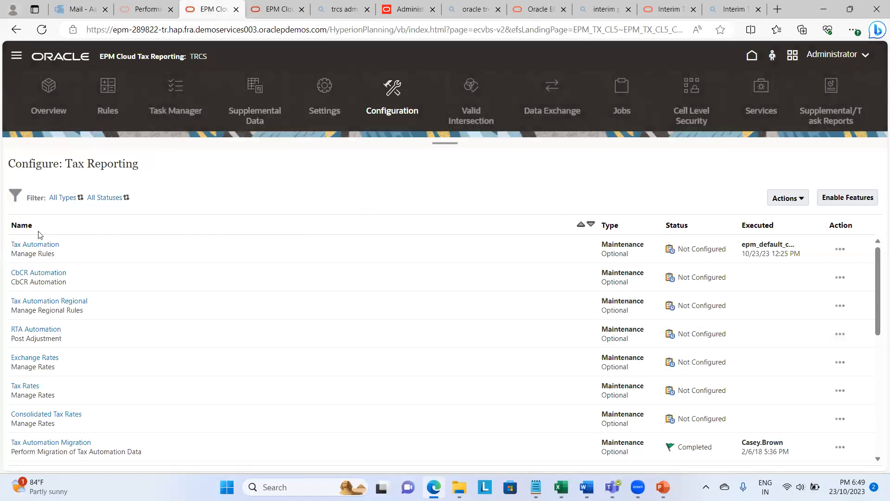
click(35, 246)
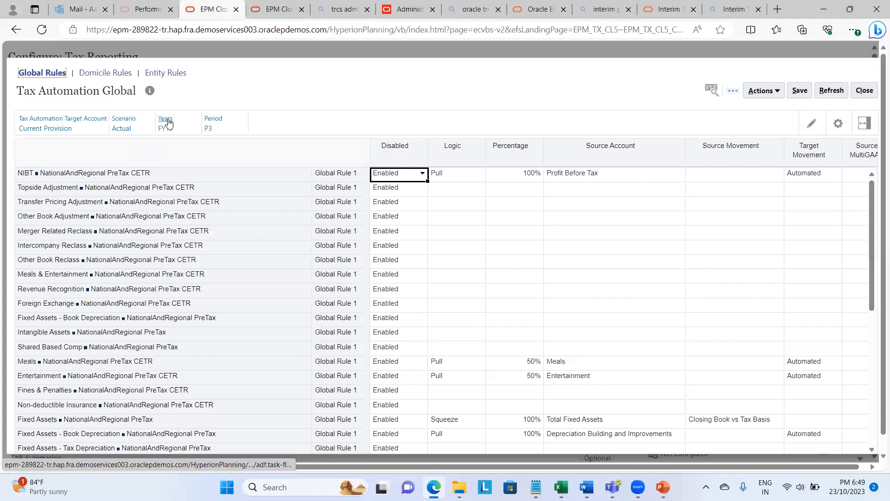
click(167, 120)
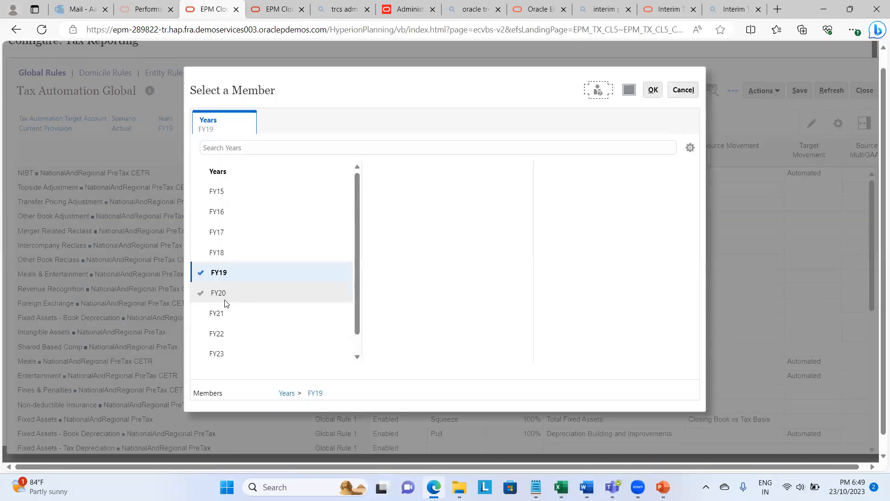
click(224, 297)
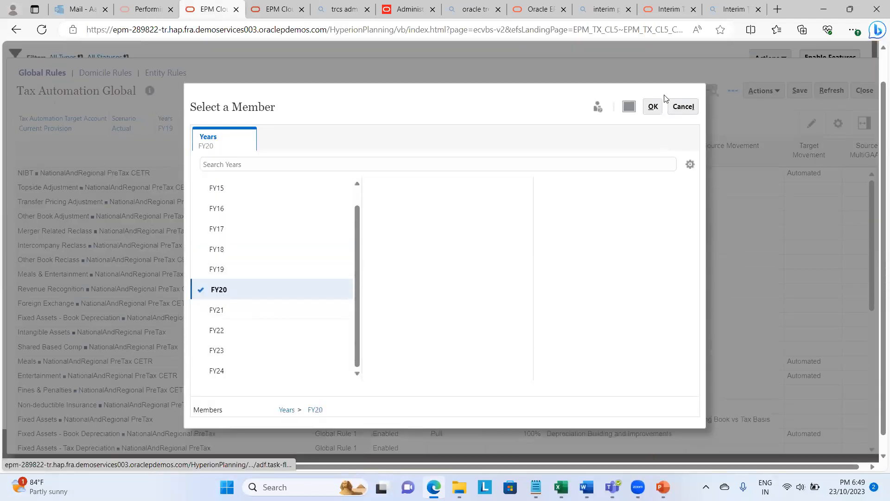
click(653, 107)
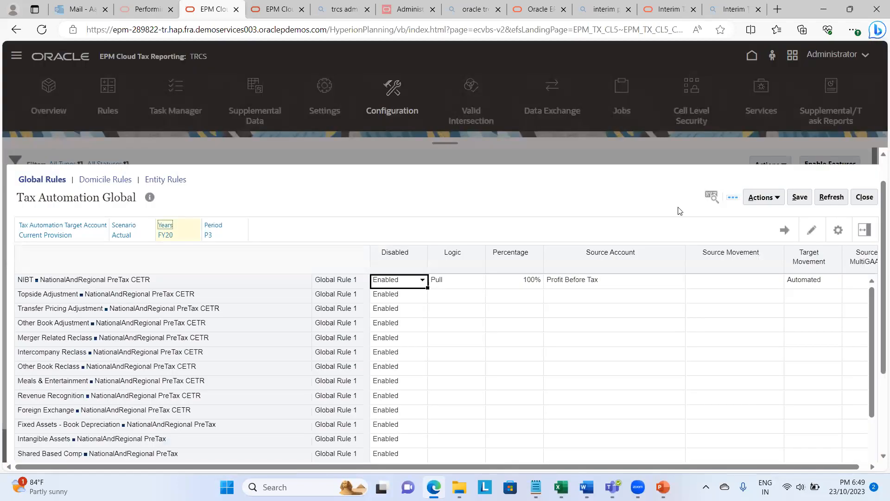
Switch the Tax Automation Global form to the Interim Provision Forecast scenario and look through its rule rows for FY20, P3
click(132, 228)
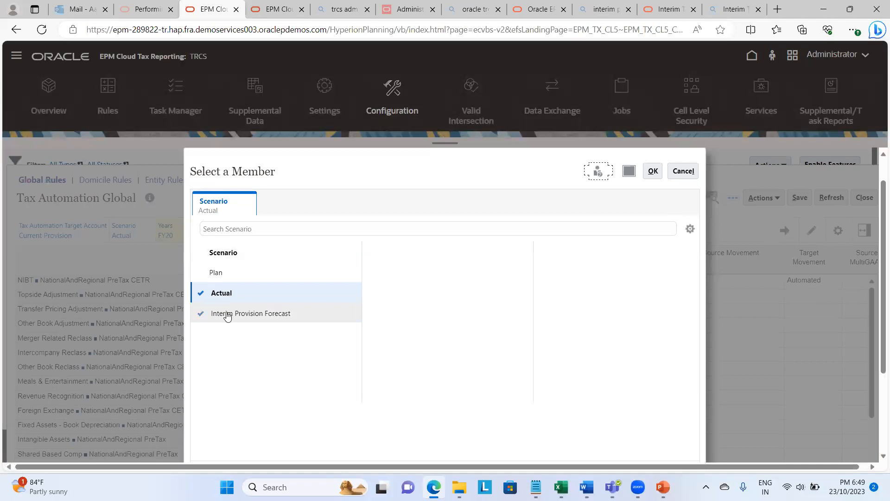
click(227, 315)
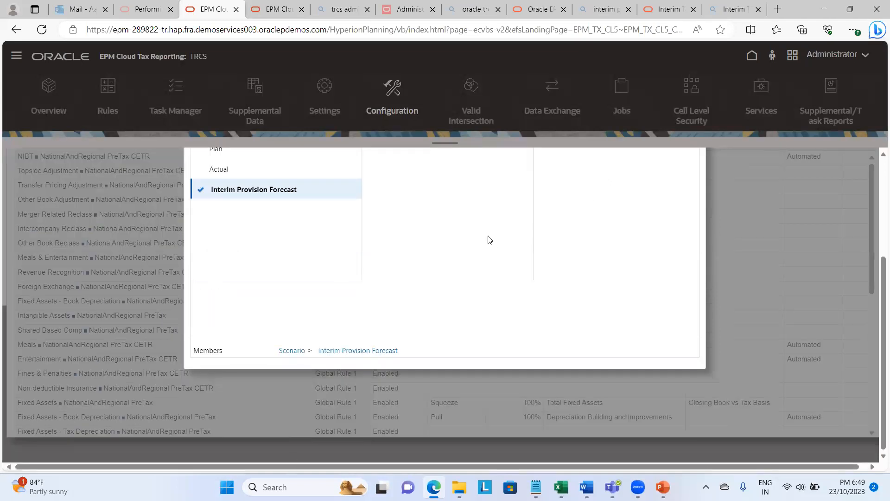
click(653, 160)
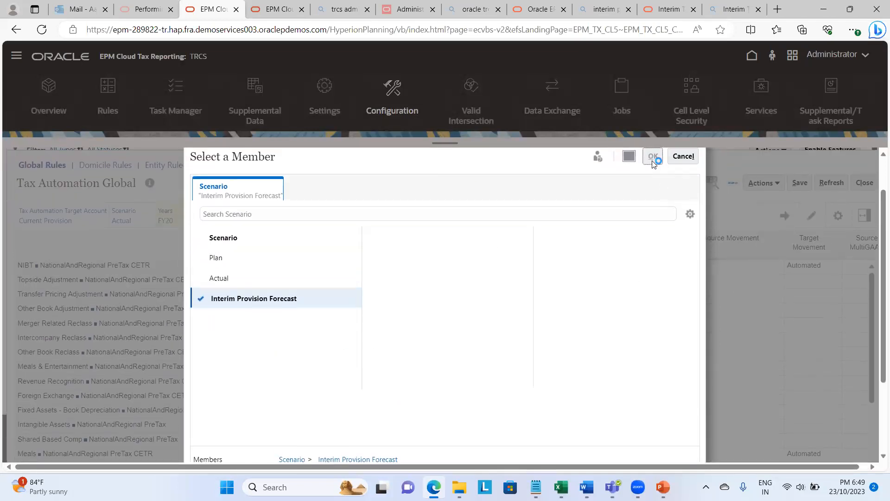
click(785, 213)
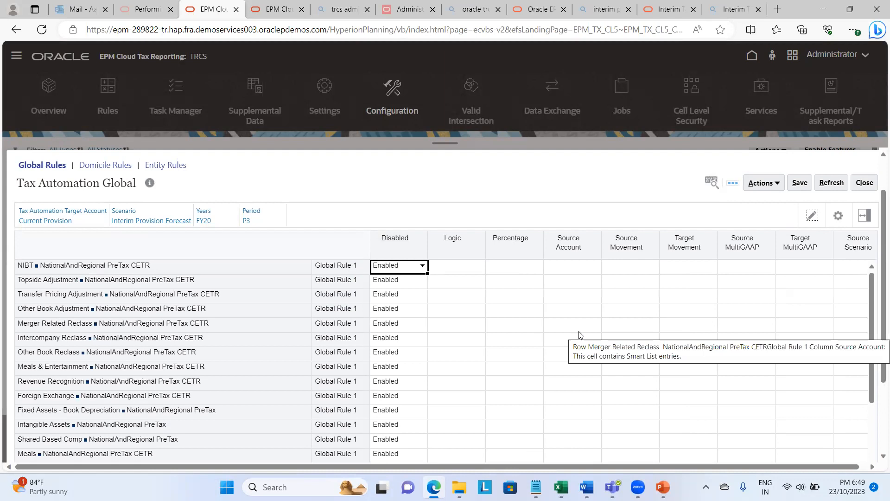
scroll(579, 335, down, 10)
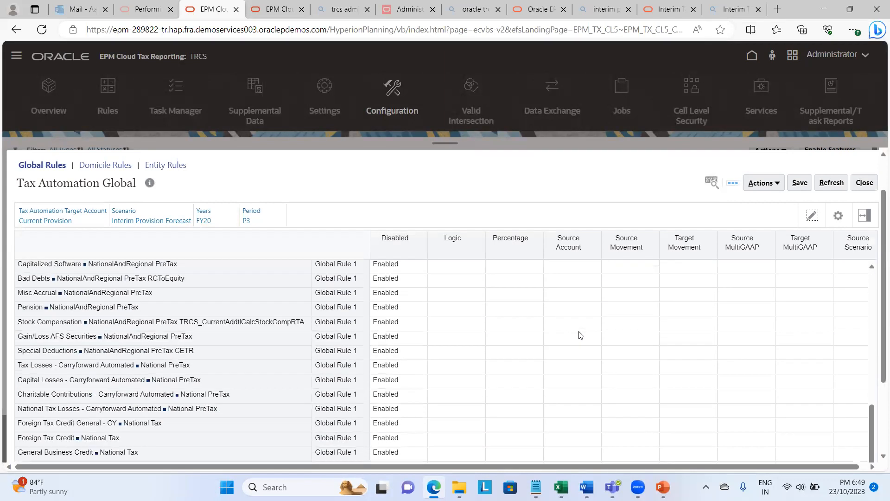
scroll(579, 334, down, 3)
scroll(579, 335, up, 6)
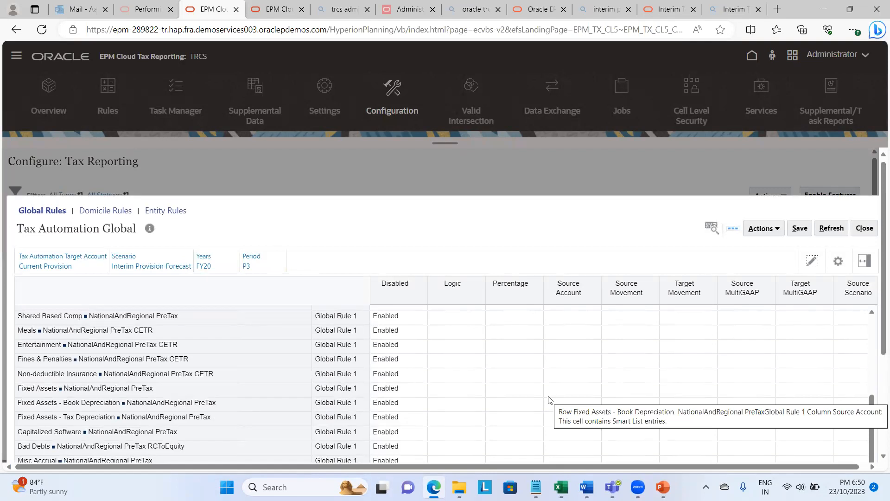
scroll(549, 399, up, 2)
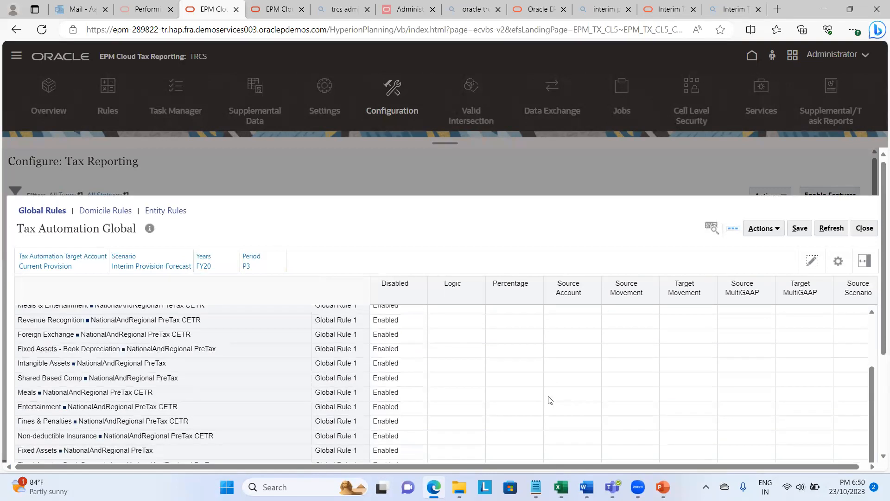
Back in Copy Configuration, set the target year to FY20, the source period to P12 and the target period to P3
click(276, 9)
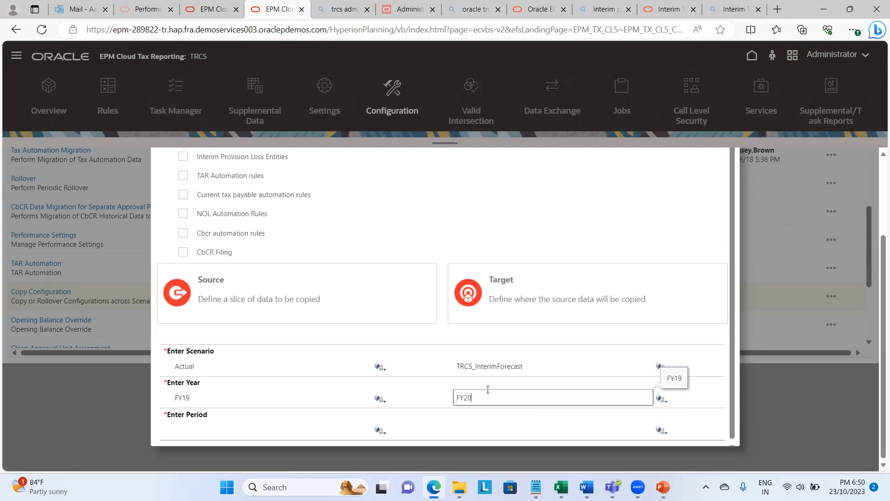
click(240, 435)
text(P12w)
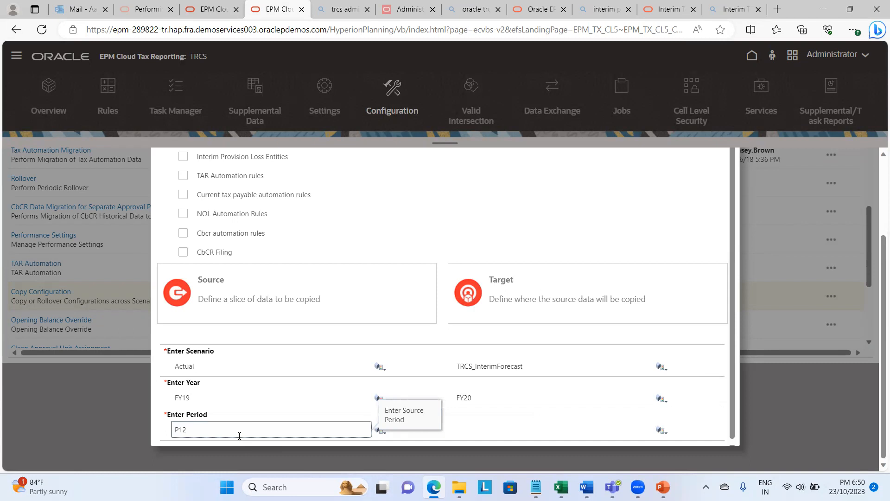
click(529, 429)
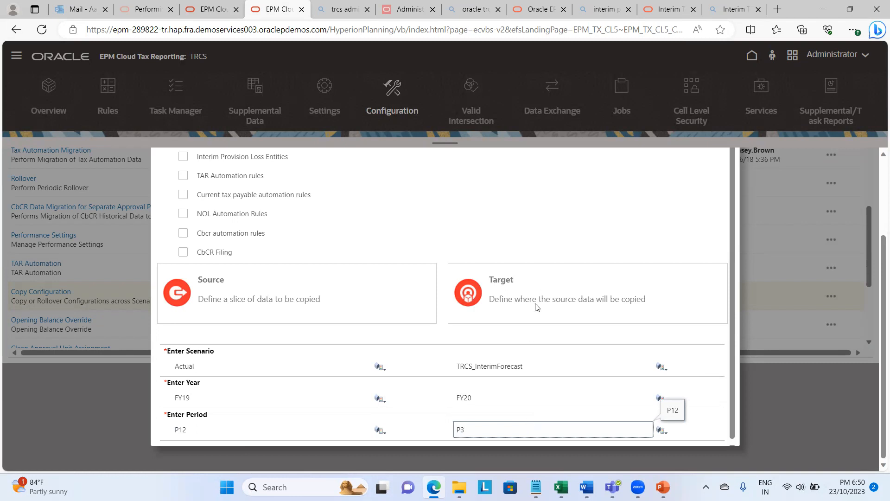
Run the copy of the tax automation rules and acknowledge the job submission
scroll(588, 213, up, 2)
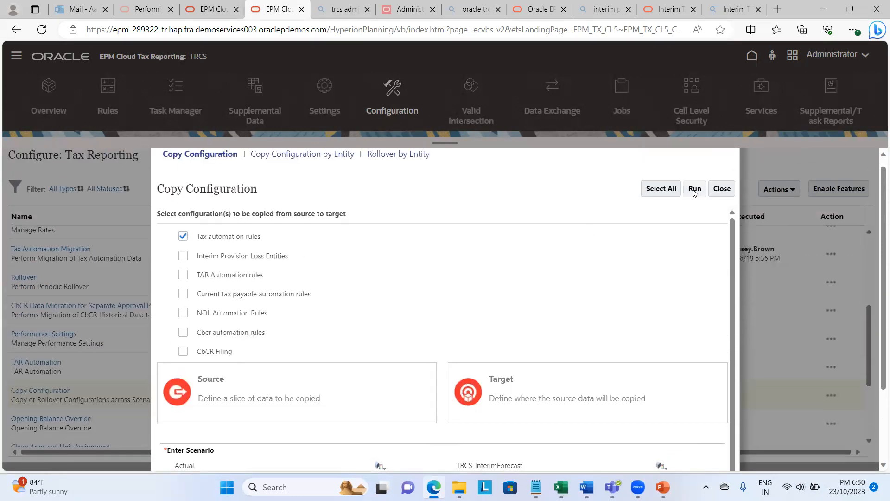
click(694, 191)
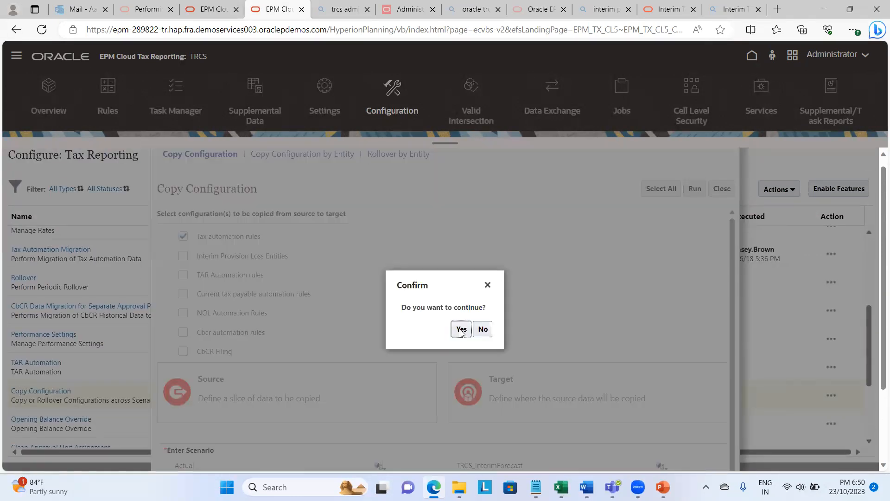
click(459, 332)
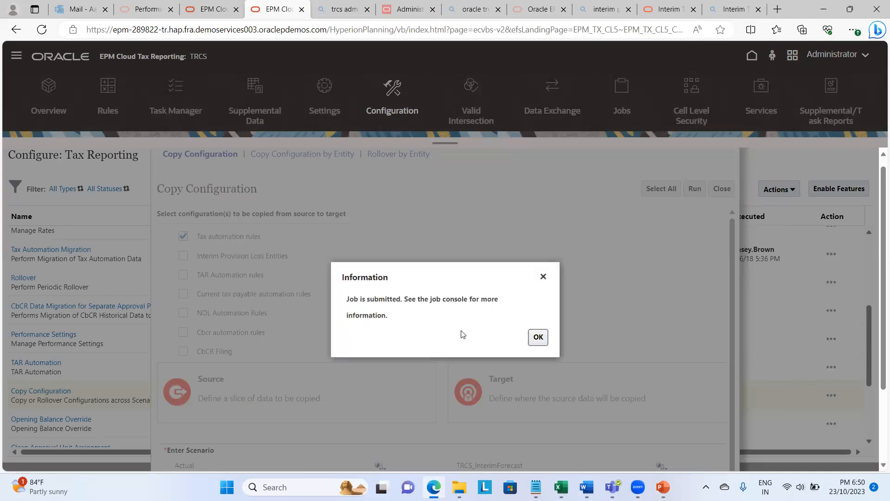
click(537, 337)
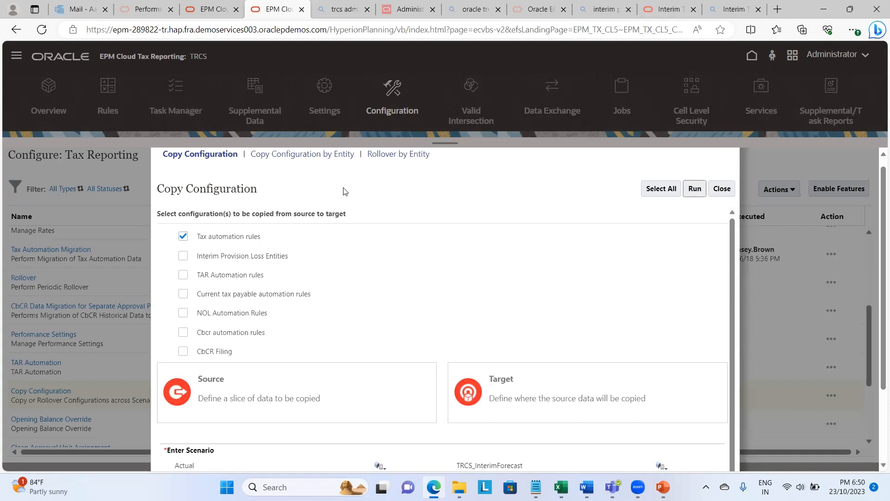
Open Copy Configuration by Entity and select opening, current and closing tax rates, exchange rates, year of expiration and current tax payable
click(321, 157)
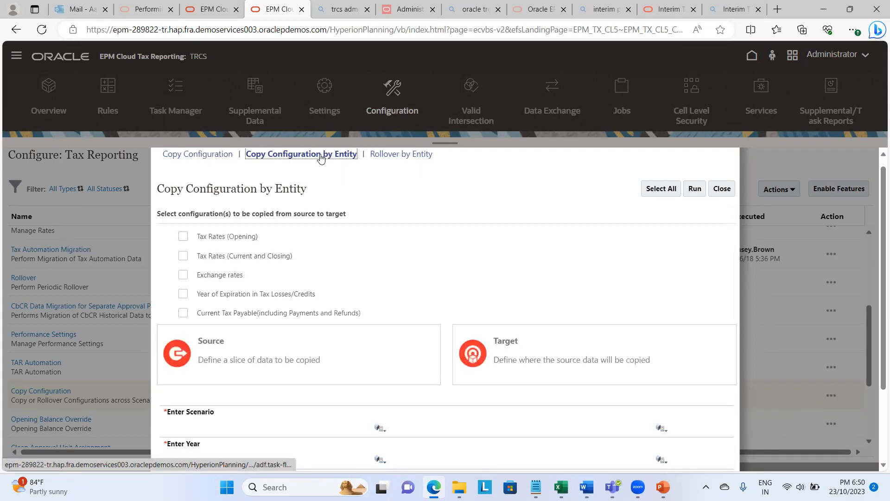
click(182, 236)
click(184, 257)
click(184, 276)
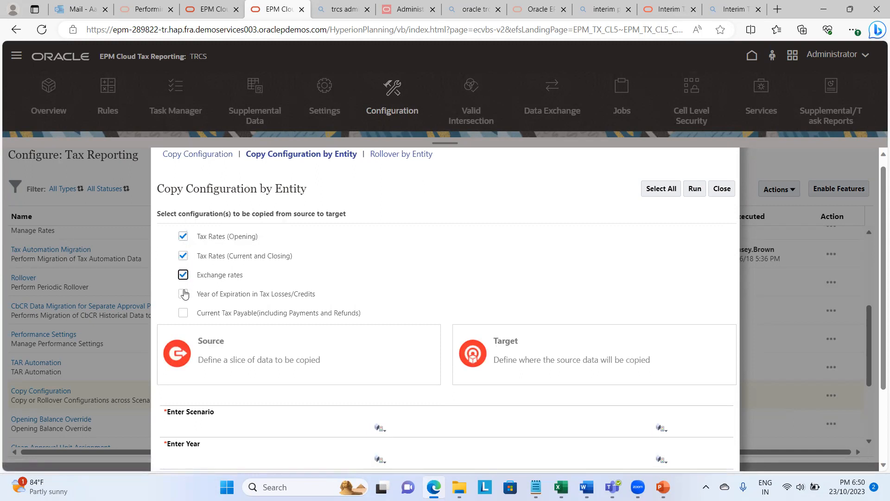
click(184, 294)
click(182, 313)
Set the source scenario of the by-entity copy to Actual and the target scenario to Interim Provision Forecast
scroll(319, 293, down, 2)
click(215, 320)
text(Actual)
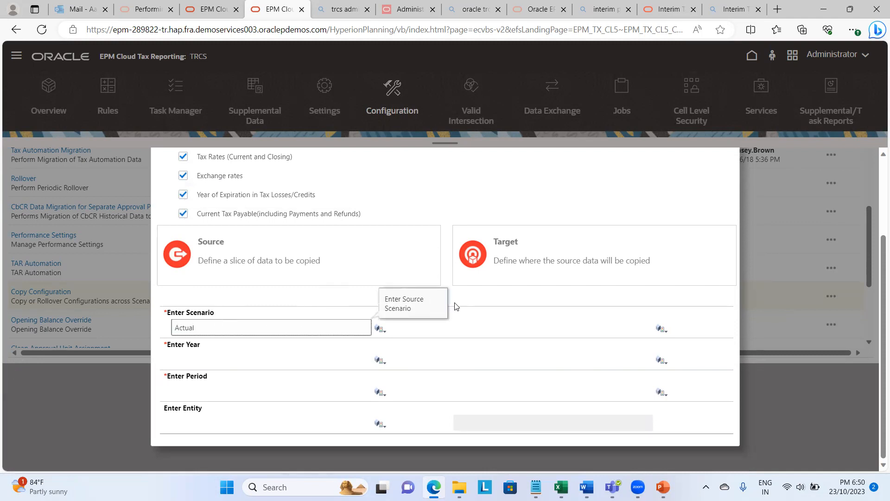
click(459, 327)
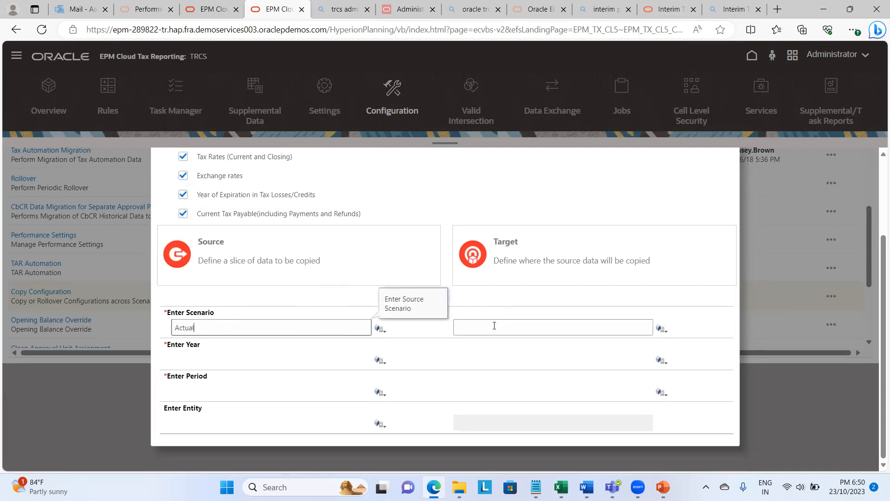
click(663, 330)
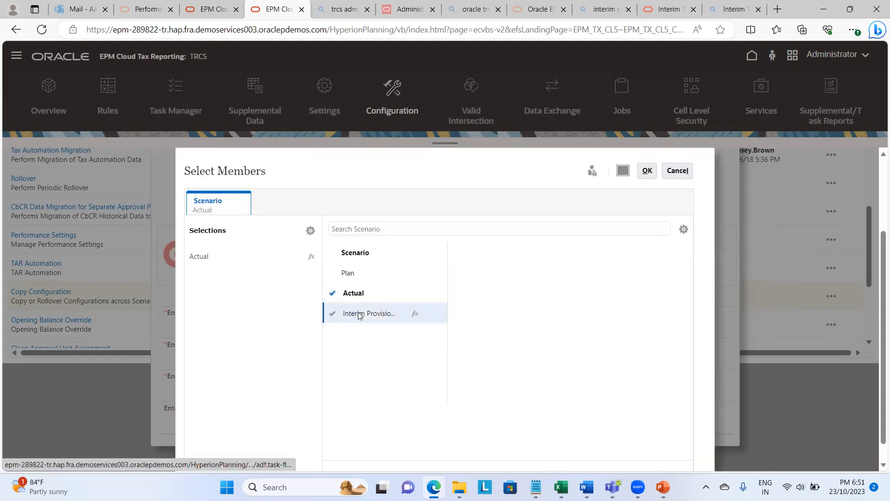
click(359, 316)
click(350, 273)
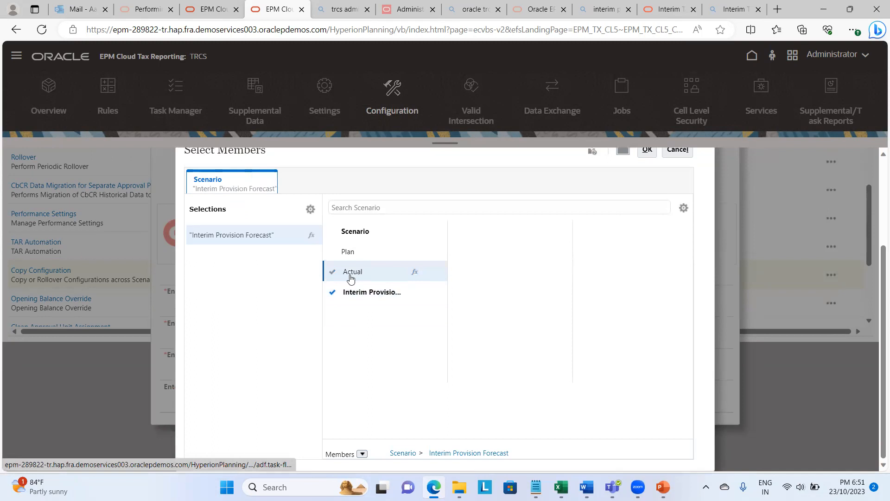
click(648, 152)
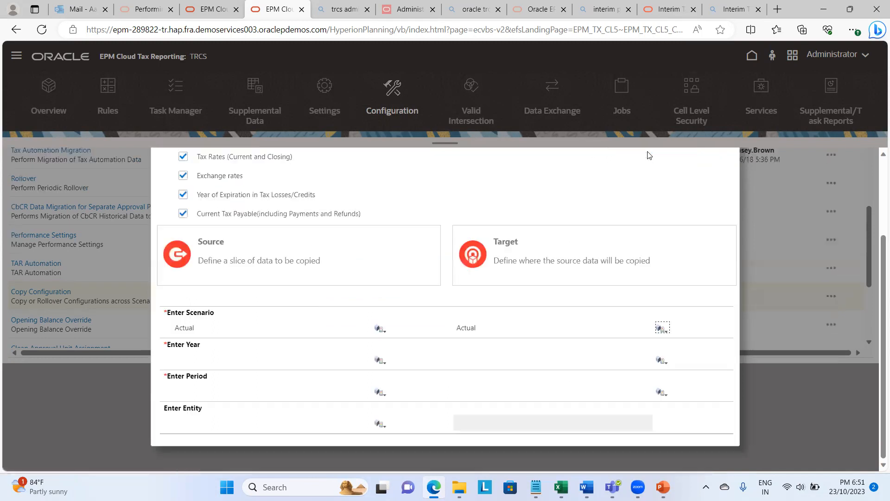
Enter Fy19 as the source year and Fy20 as the target year of the by-entity copy
click(252, 359)
text(Fy19)
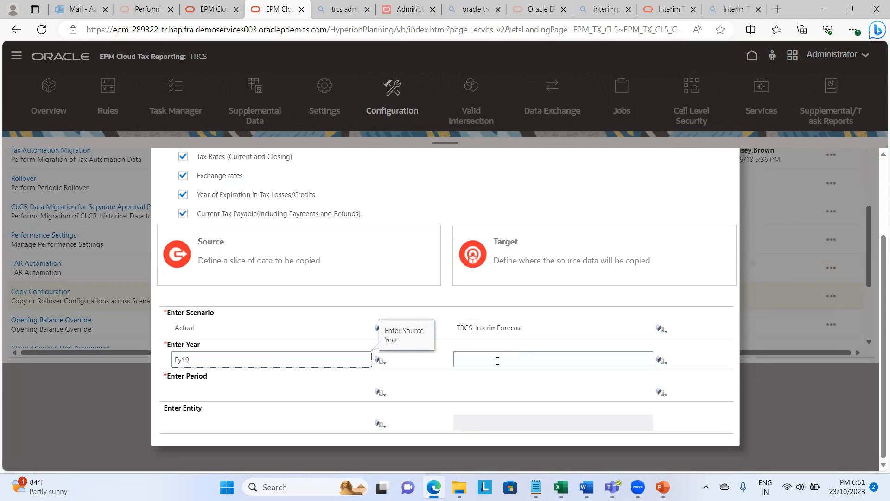
click(497, 360)
text(Fy19)
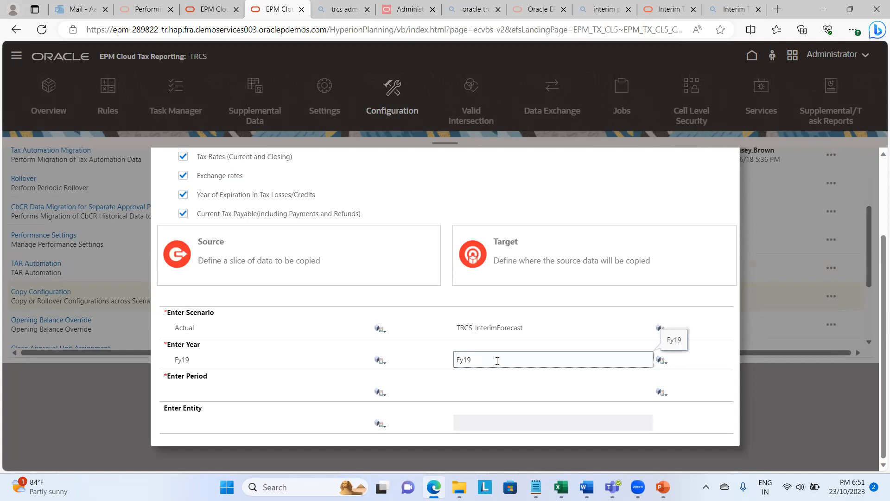
text(20)
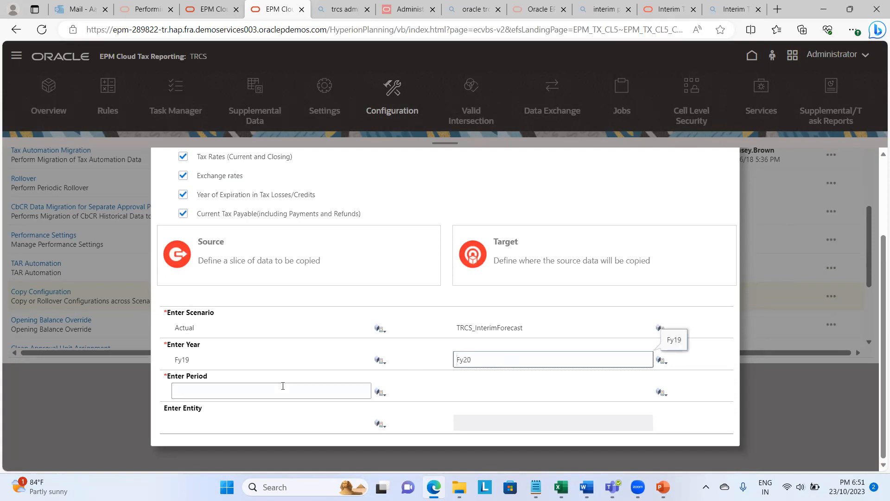
Enter P12 as the source period and P3 as the target period of the by-entity copy
click(241, 393)
text(P12)
click(468, 390)
text(P3)
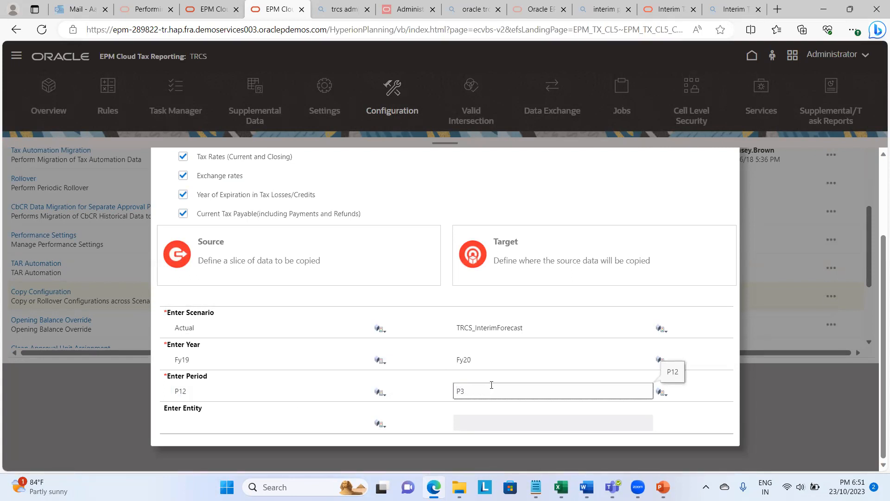
Run the by-entity configuration copy, acknowledge the job submission and close the form
scroll(492, 385, up, 3)
click(695, 198)
click(462, 328)
click(537, 338)
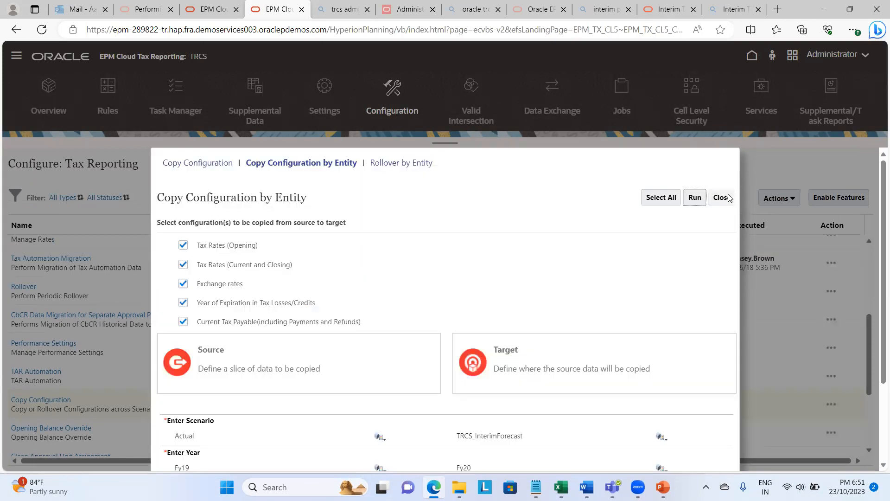
click(720, 197)
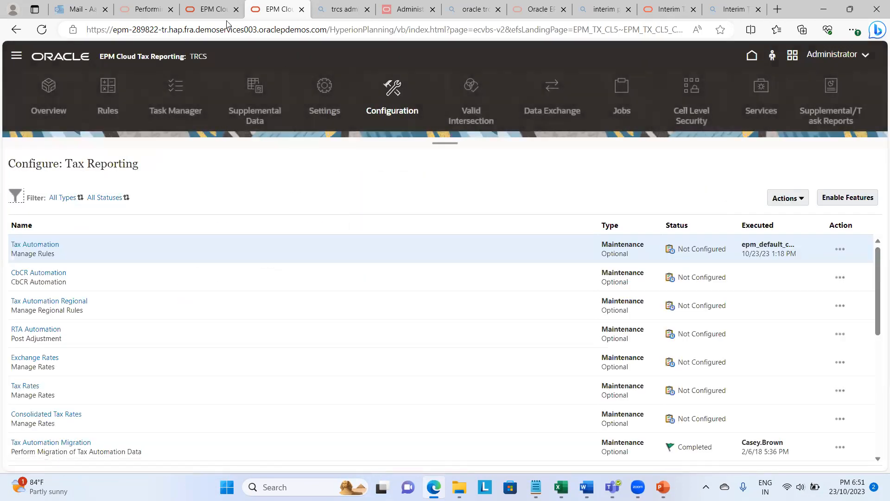
Refresh the Tax Automation Global form for Interim Provision Forecast FY20 P3, review the copied global rules, and close the form
click(216, 9)
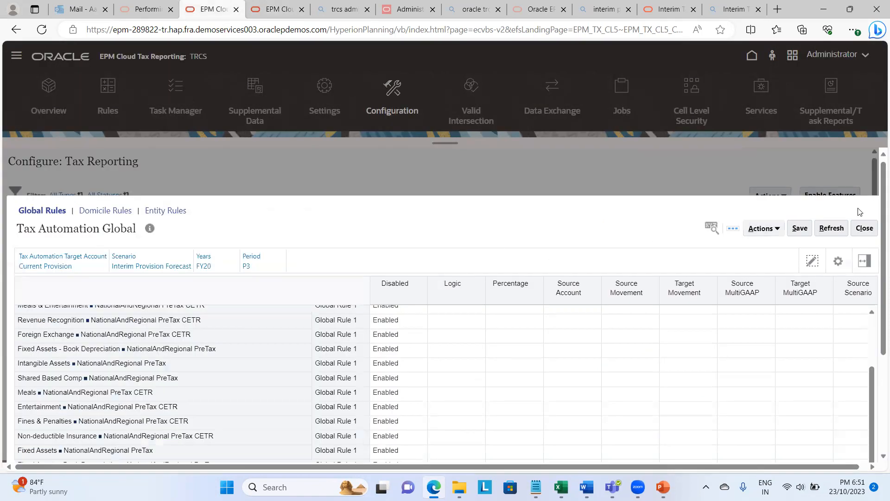
click(832, 227)
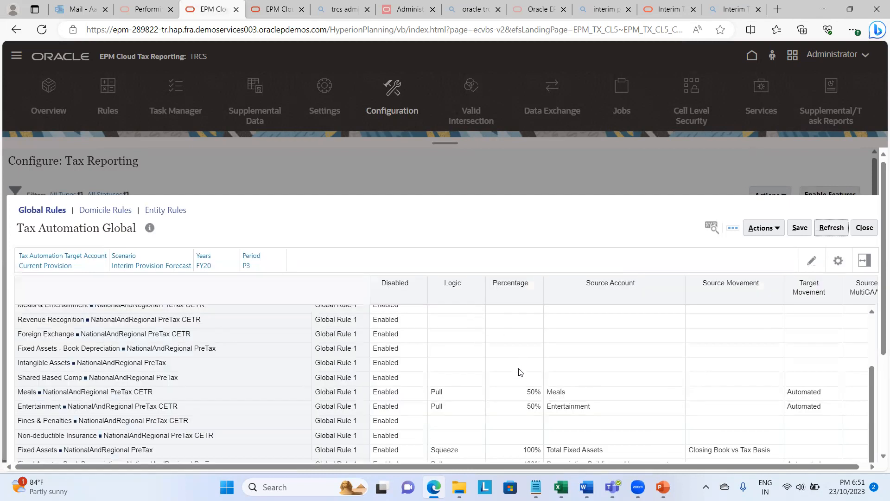
scroll(502, 232, down, 1)
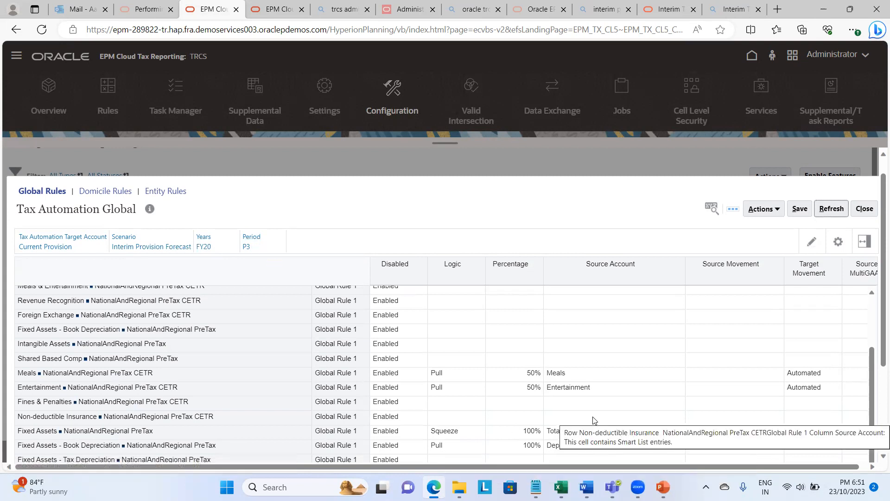
scroll(594, 420, down, 10)
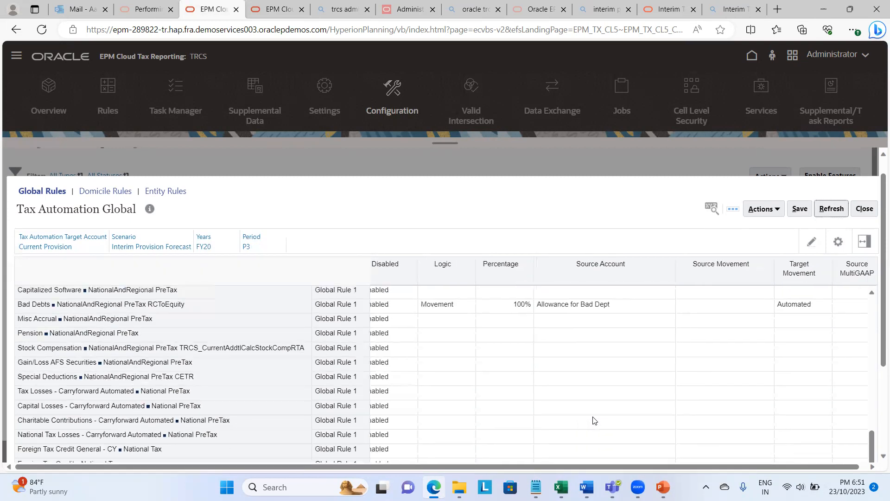
scroll(594, 420, up, 5)
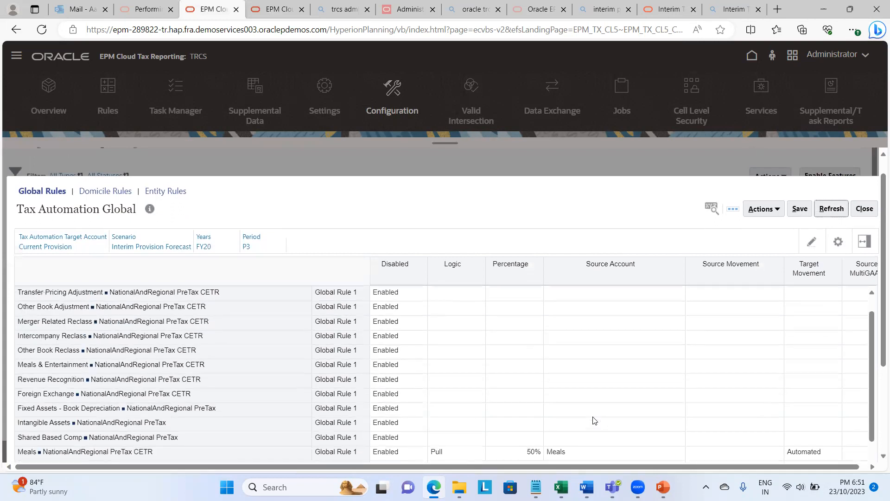
scroll(595, 420, up, 1)
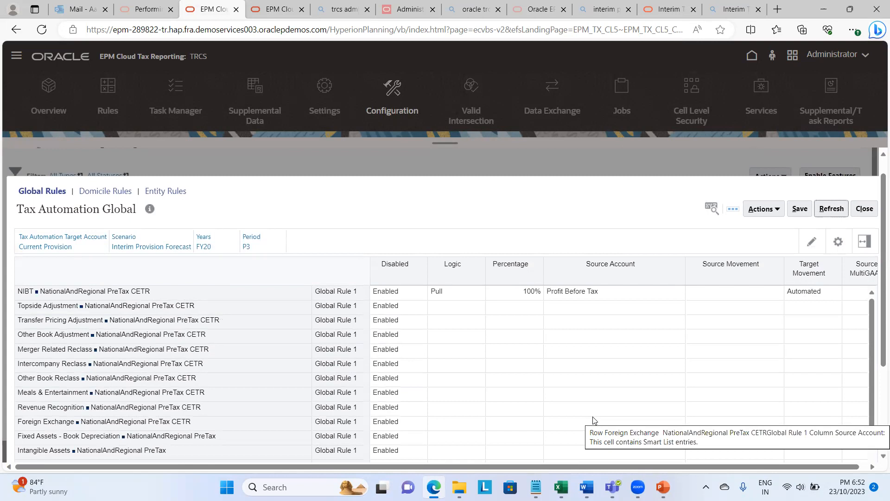
scroll(595, 420, down, 8)
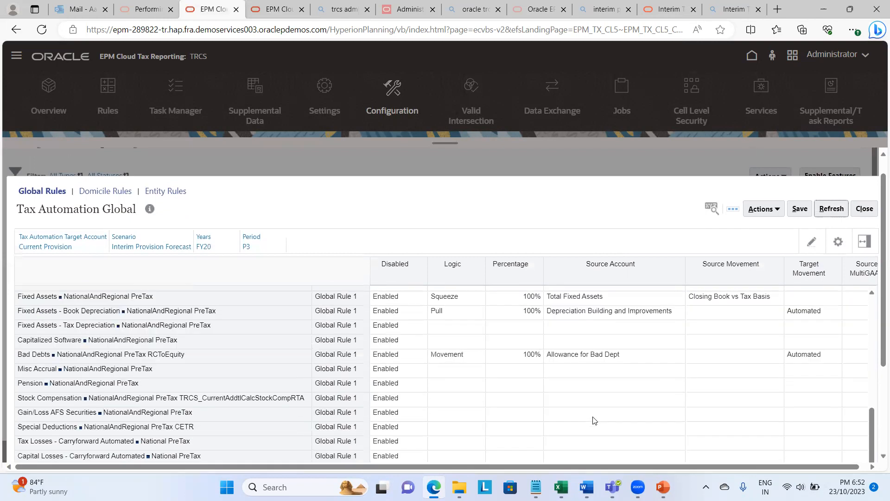
scroll(595, 420, down, 1)
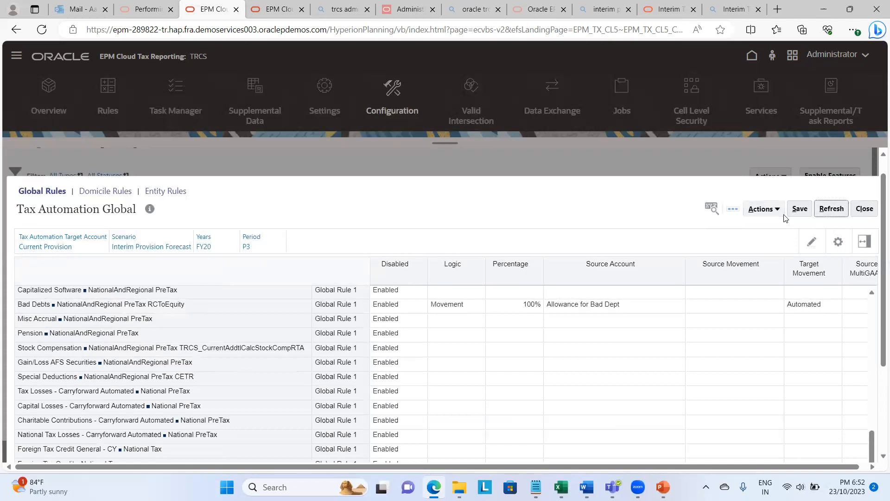
click(864, 210)
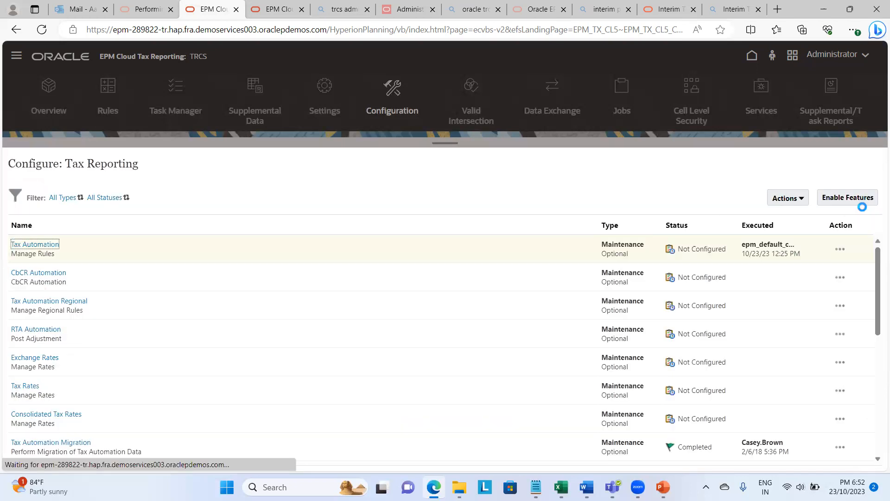
Open the Income Statement by Source form in the Tax Provision National package and locate the Data Input revenue entry
click(751, 57)
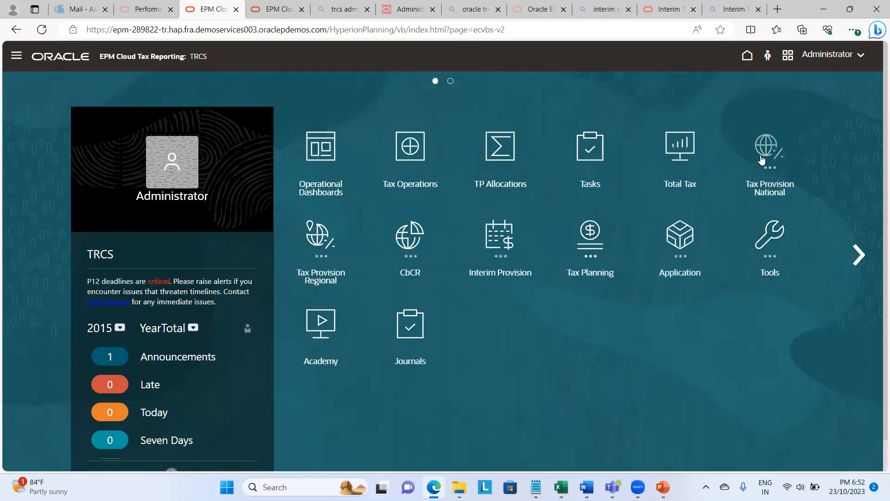
click(768, 179)
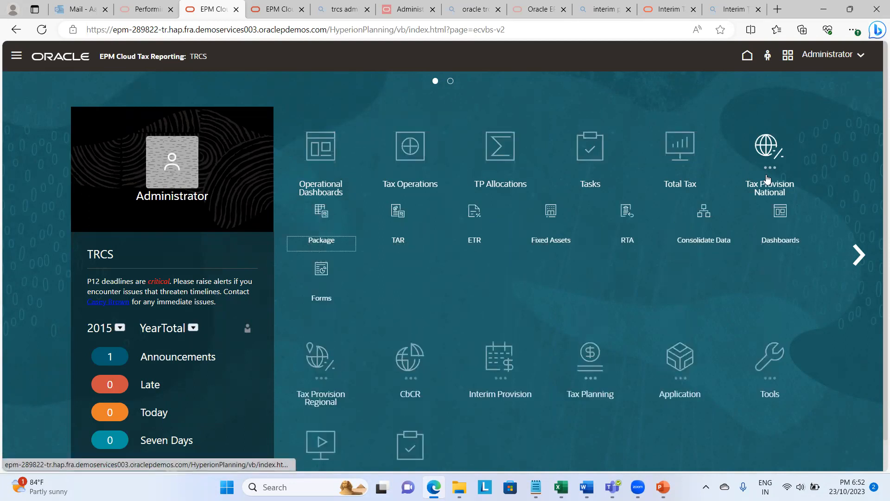
click(332, 244)
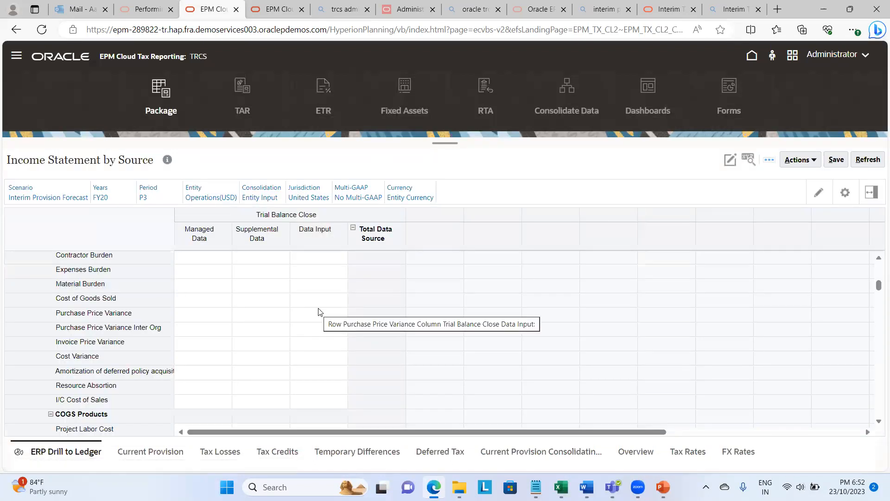
scroll(318, 311, up, 3)
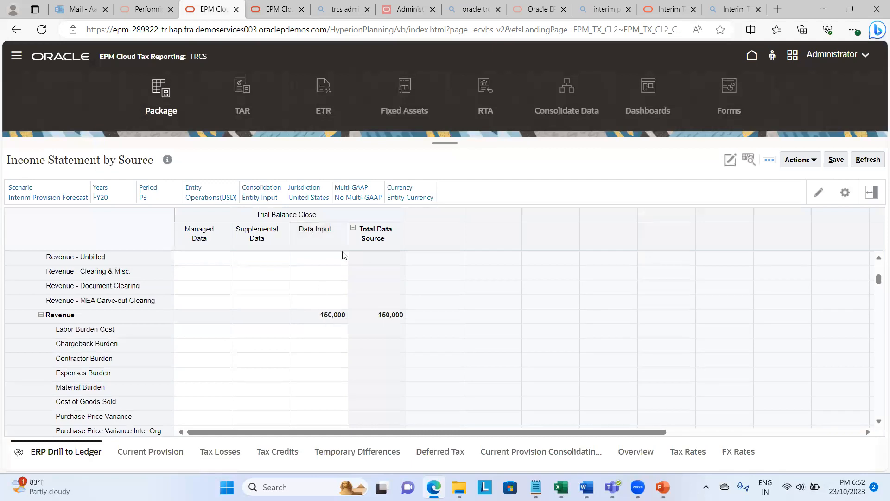
click(341, 316)
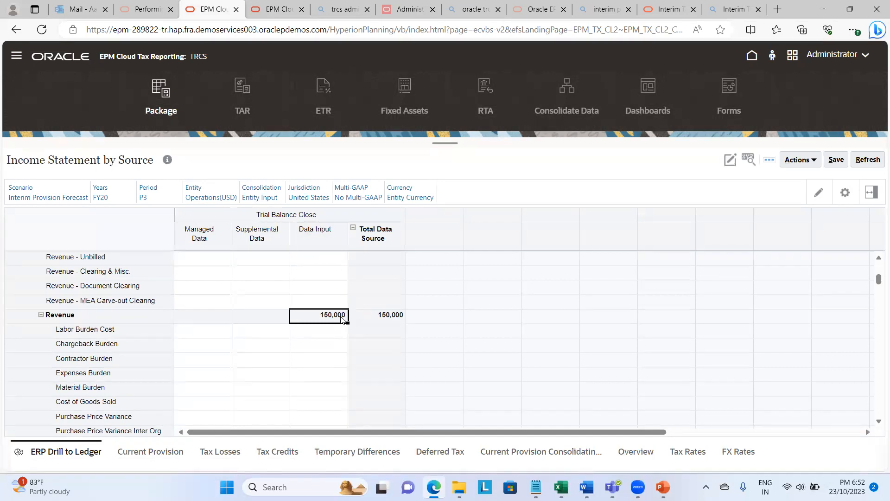
scroll(342, 301, up, 5)
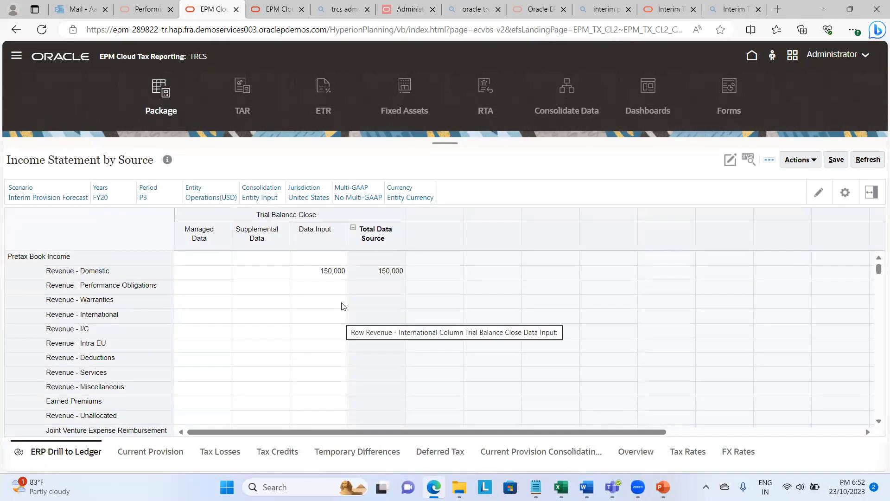
Set the Data Input amount of Revenue - Domestic to 200,000, save the form and acknowledge the confirmation
double_click(345, 273)
key(BackSpace)
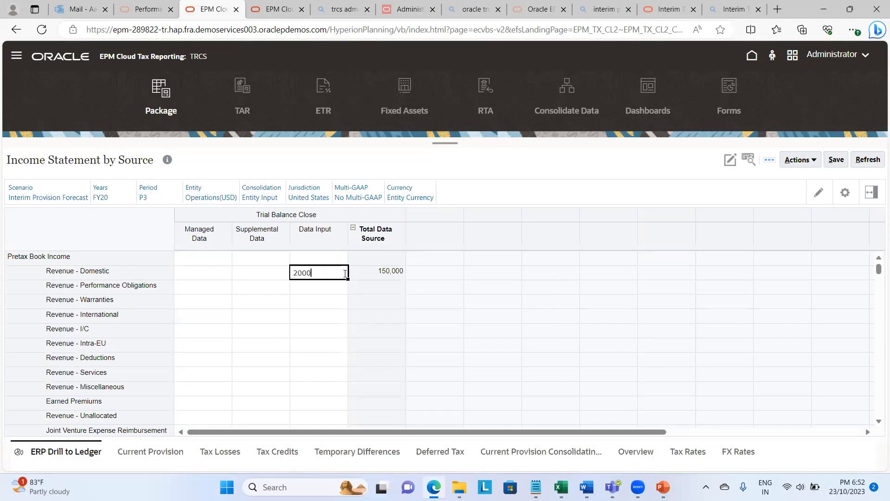
click(335, 320)
scroll(335, 320, down, 4)
scroll(334, 320, up, 4)
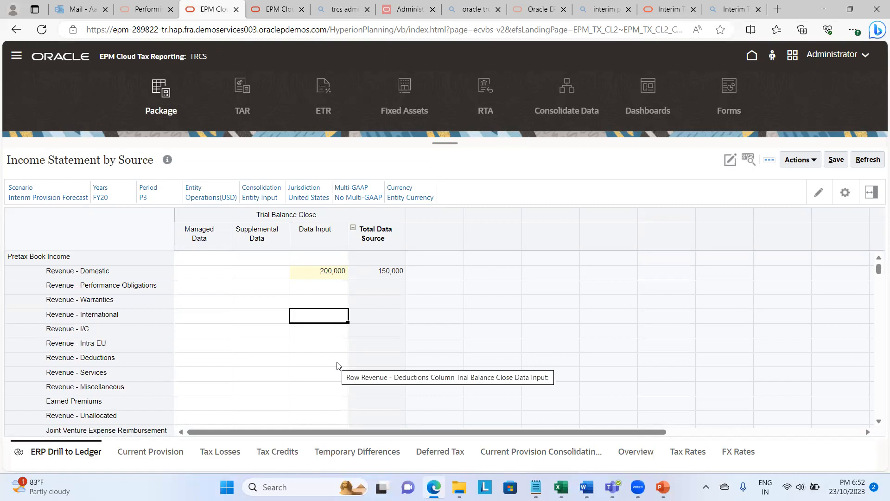
click(833, 166)
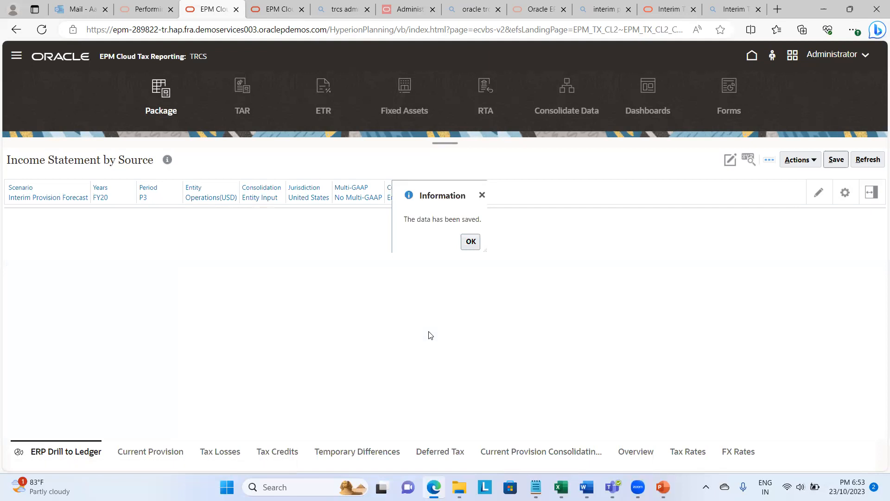
click(470, 241)
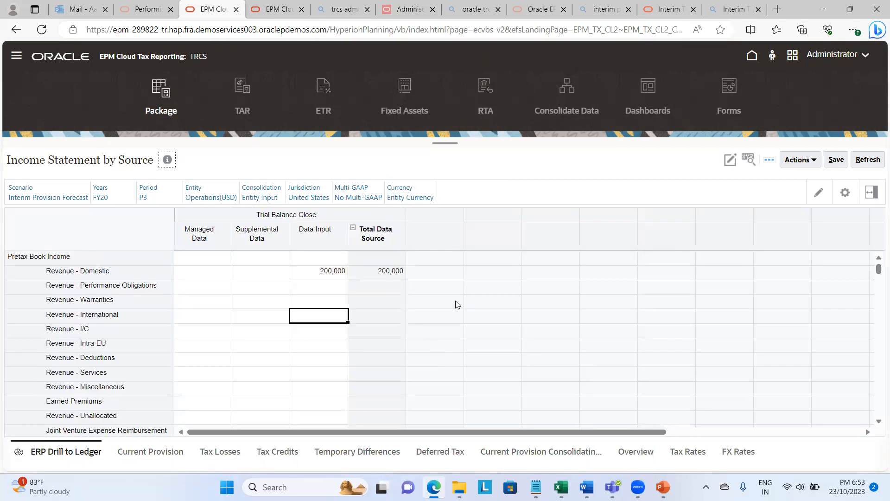
Check the income statement accounts down to the Profit Before Tax row
scroll(452, 324, down, 5)
scroll(453, 324, down, 10)
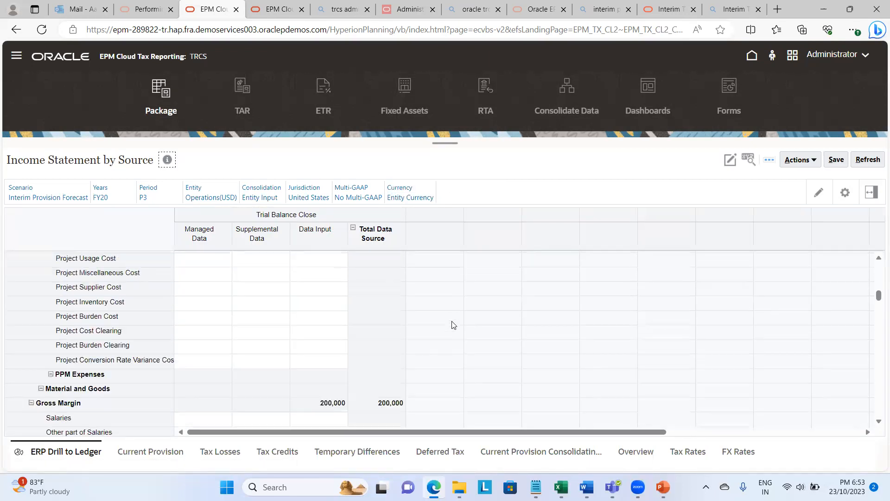
scroll(453, 325, down, 15)
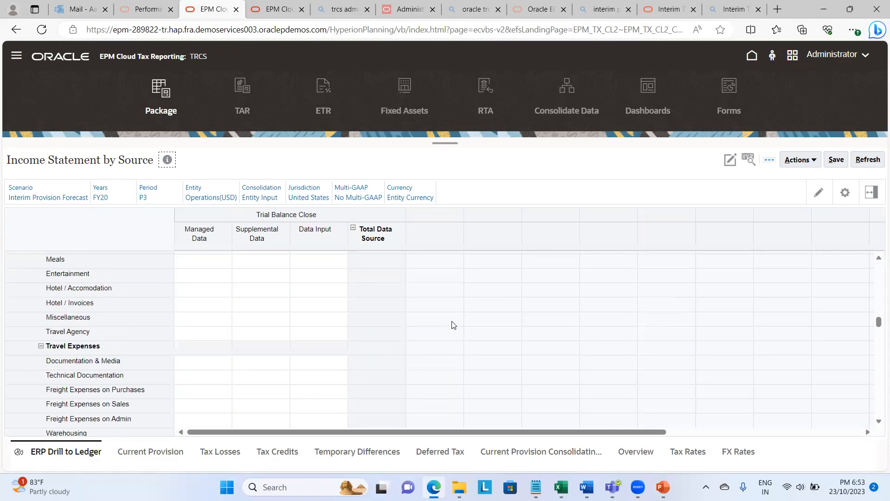
scroll(453, 324, down, 15)
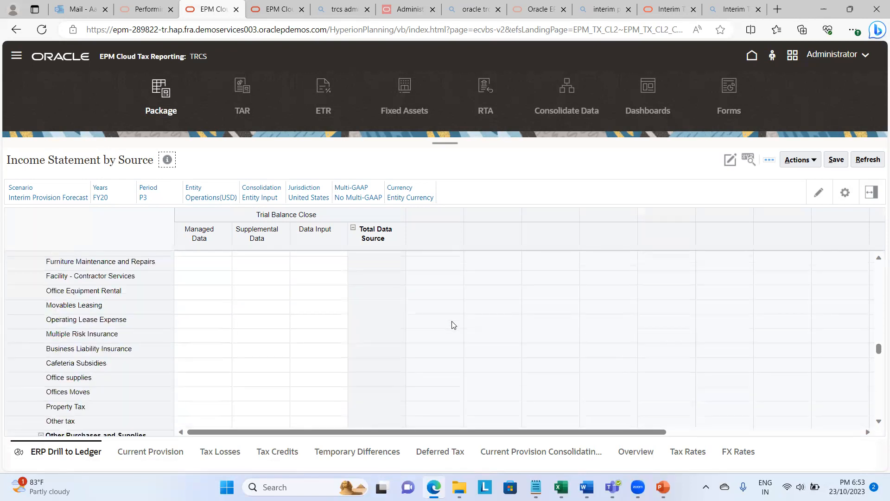
scroll(453, 325, down, 15)
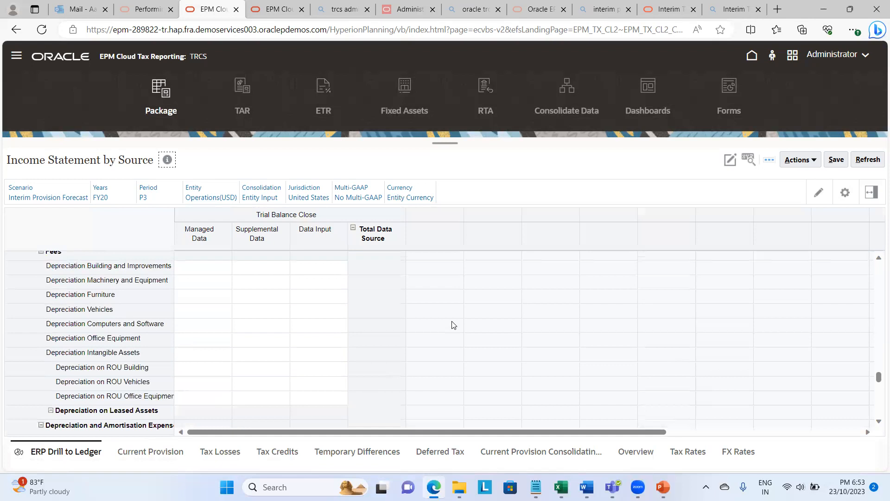
scroll(454, 324, down, 10)
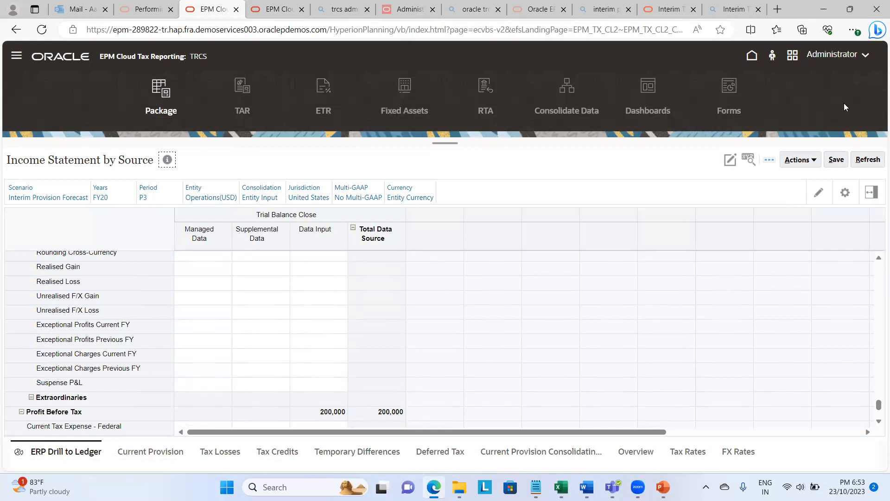
Open the Interim Provision package forecast, refresh the Current Provision form and expand Net Income Before Tax to inspect NIBT
click(751, 57)
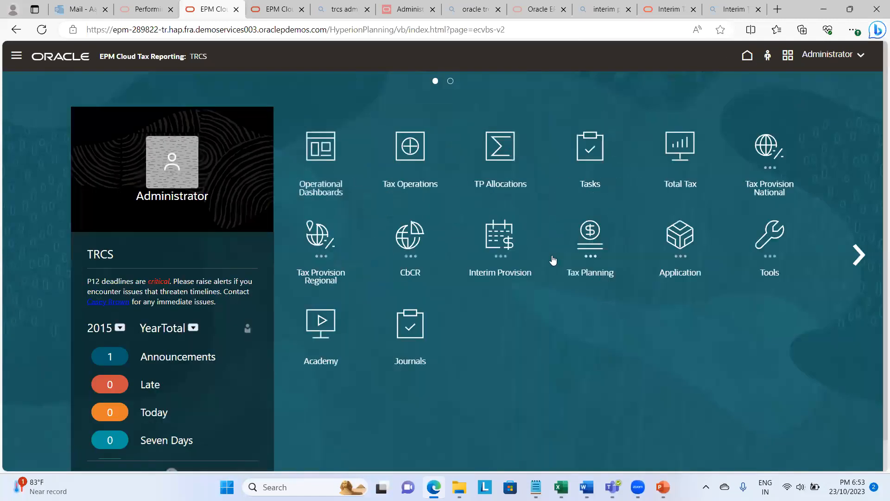
click(499, 245)
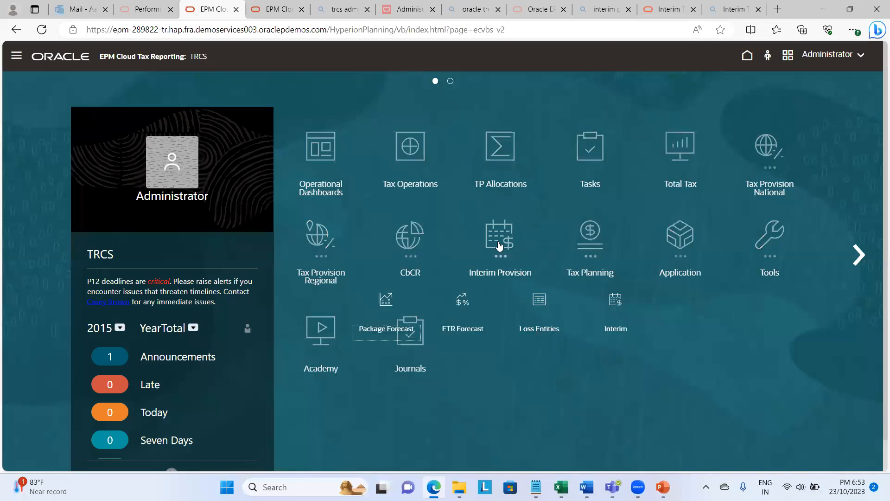
click(387, 328)
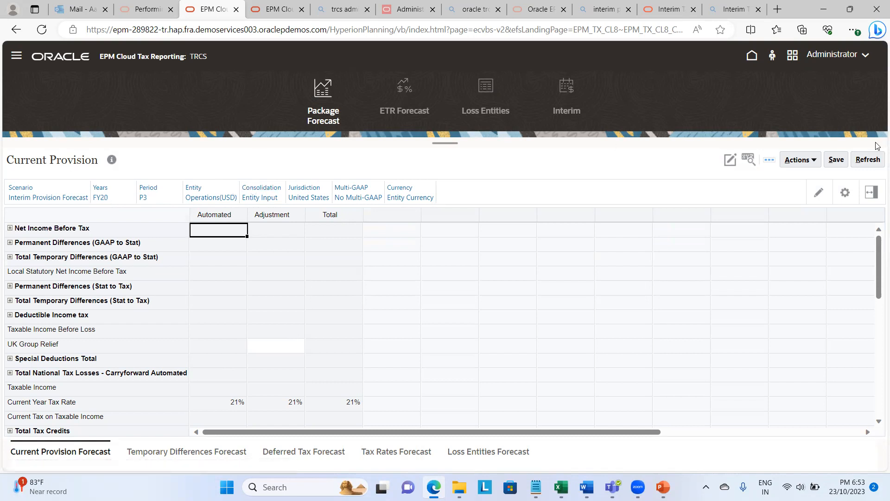
click(867, 159)
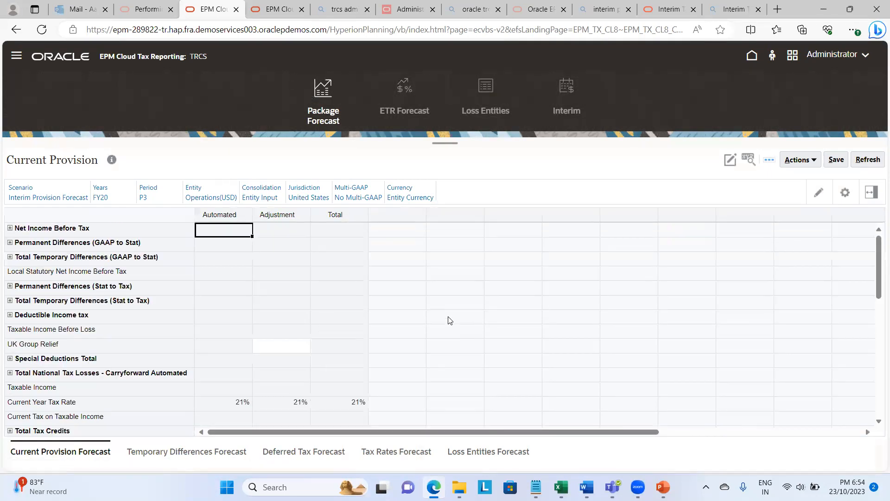
click(10, 228)
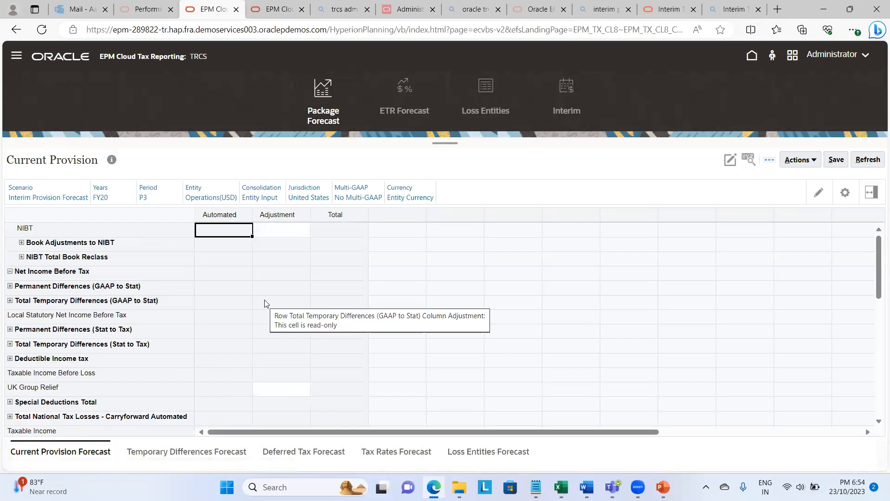
Return to the Income Statement by Source form in the Tax Provision National package in the other browser session
click(276, 8)
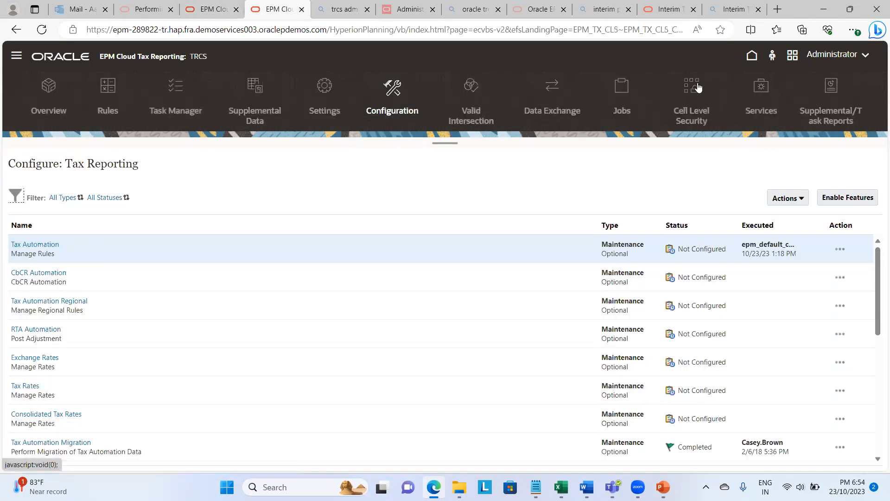
click(750, 57)
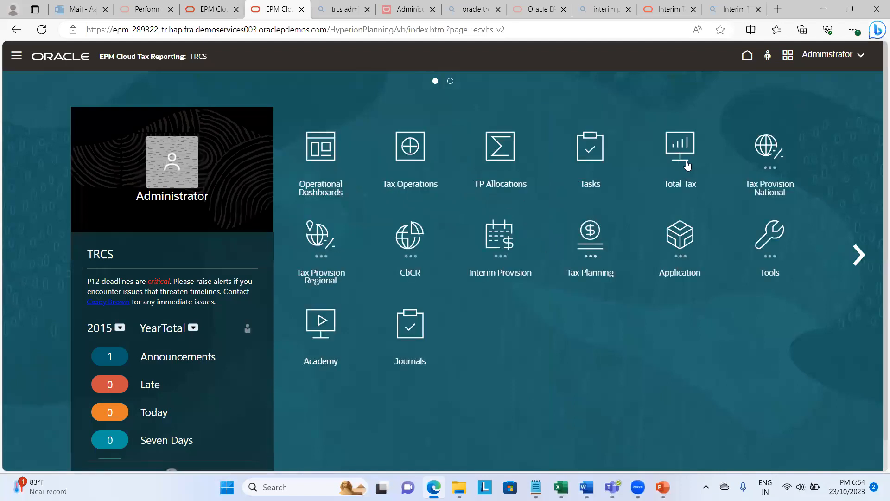
click(768, 170)
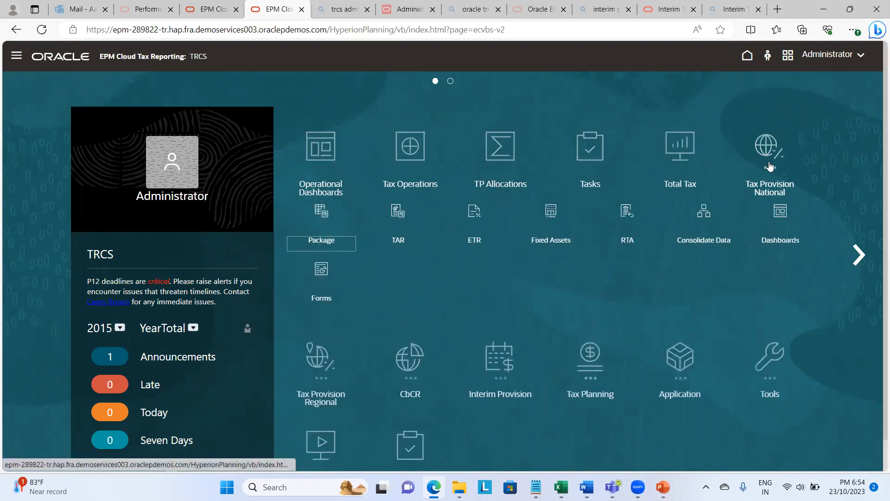
click(330, 242)
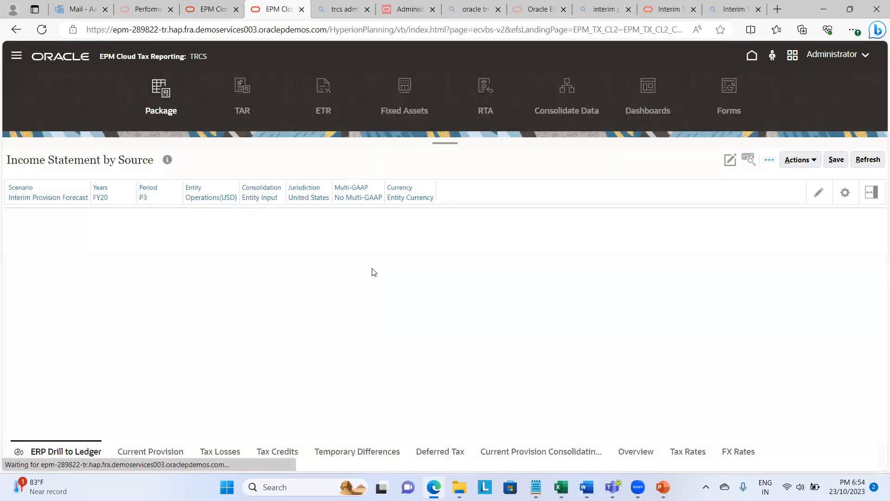
Run the Force Consolidate business rule for entity LE101, scenario TRCS_InterimForecast, period P3 and year FY20, and acknowledge the result
click(807, 160)
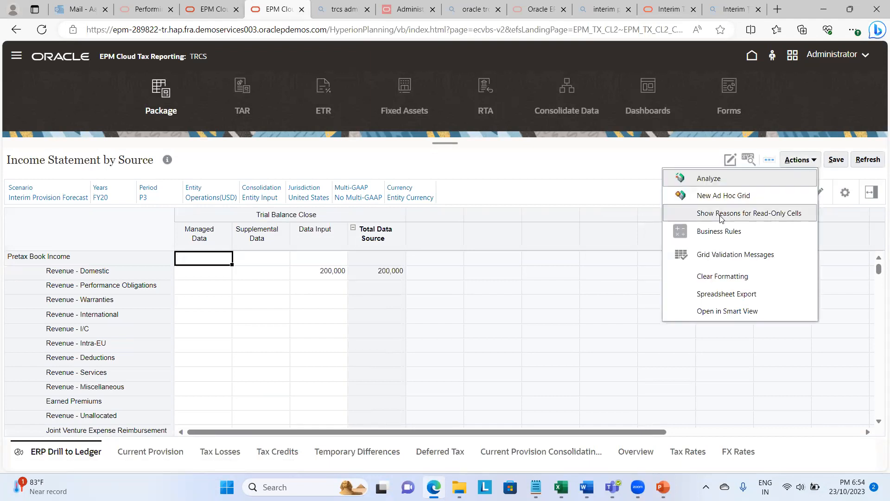
click(716, 231)
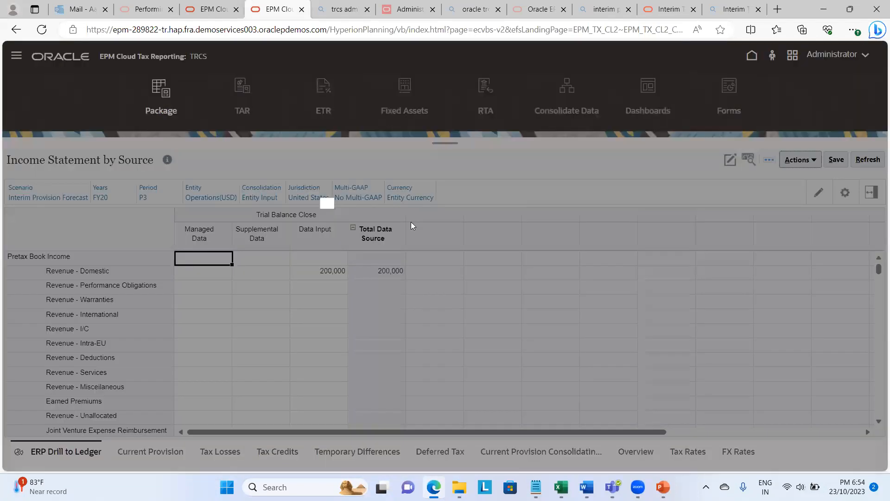
click(390, 284)
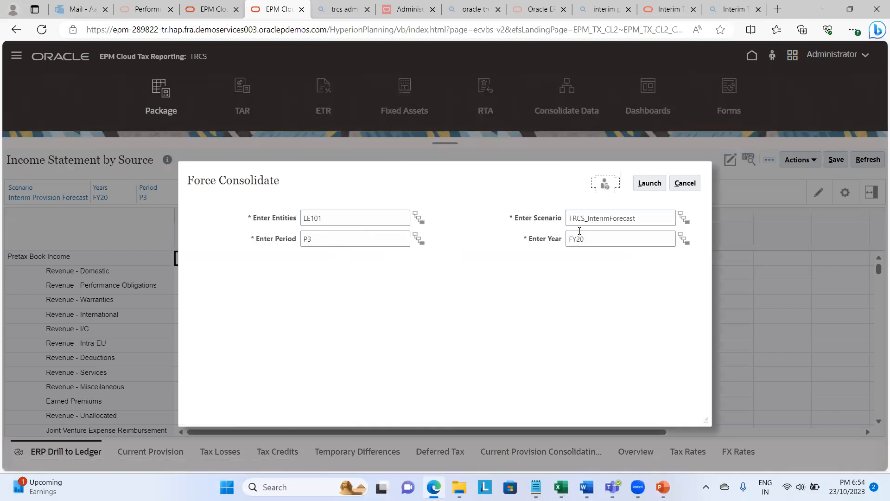
click(654, 184)
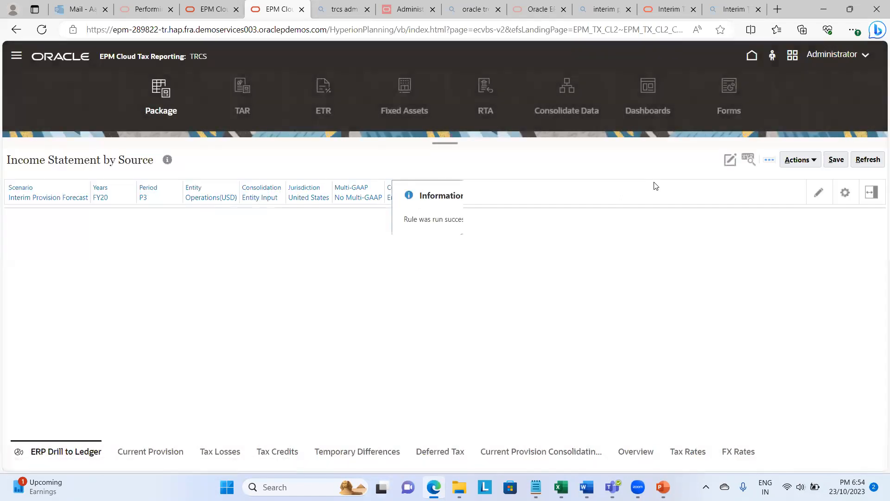
click(469, 243)
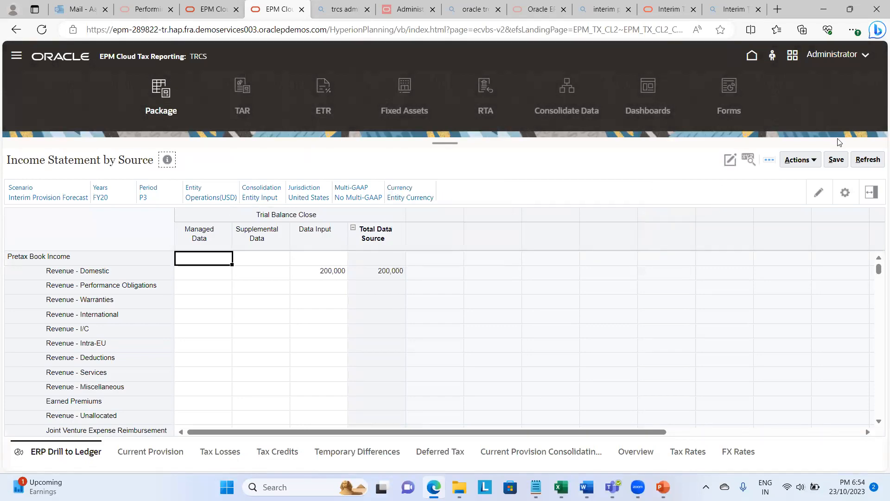
Open the Interim Provision package forecast and review Current Provision, expanding Net Income Before Tax and Book Adjustments to NIBT
click(752, 56)
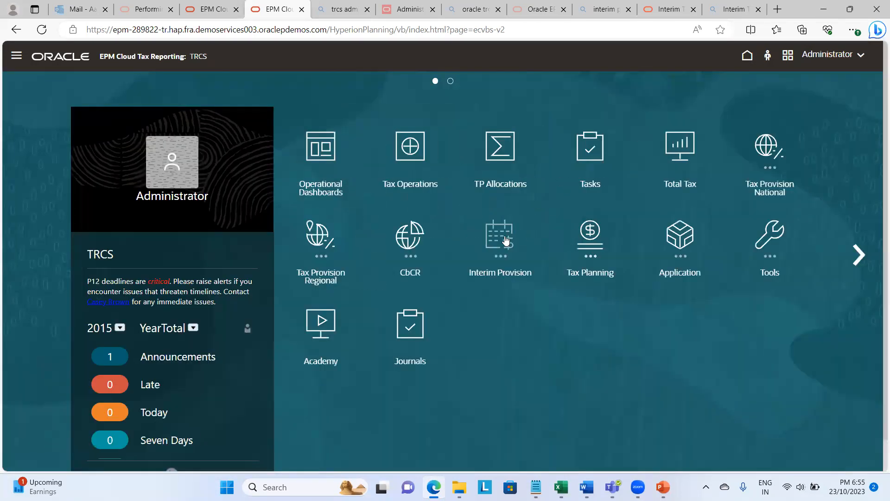
click(506, 239)
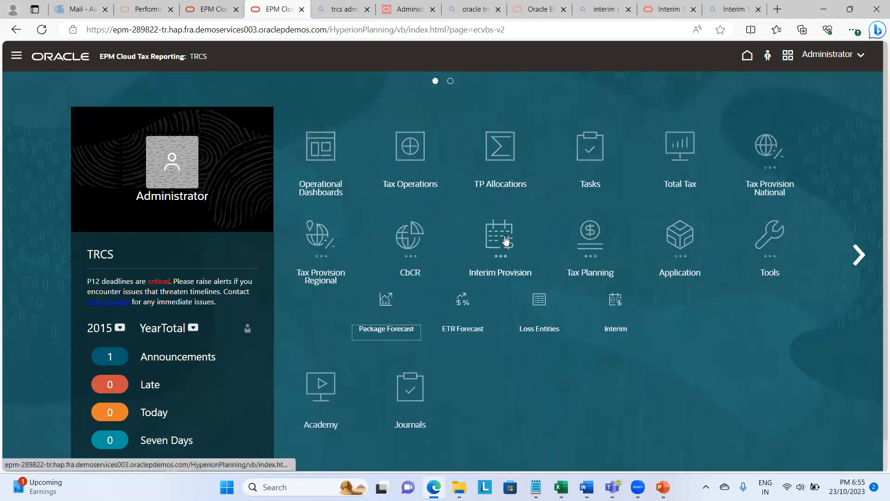
click(383, 330)
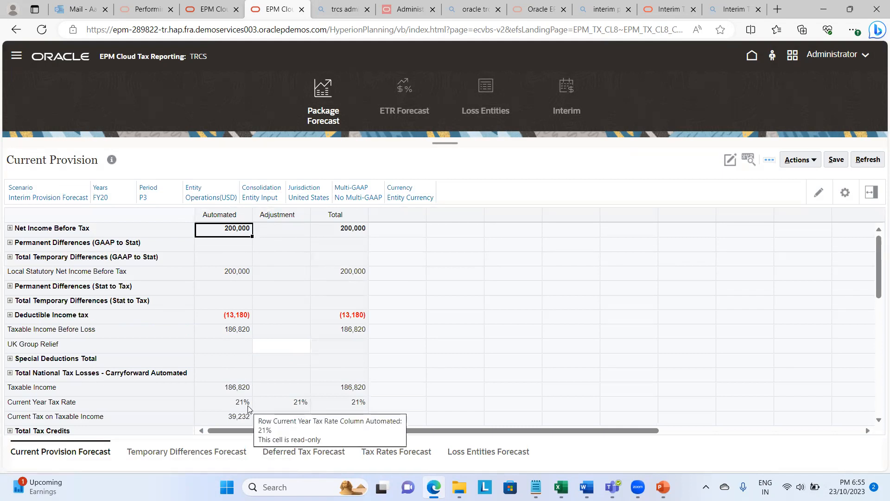
scroll(268, 382, down, 3)
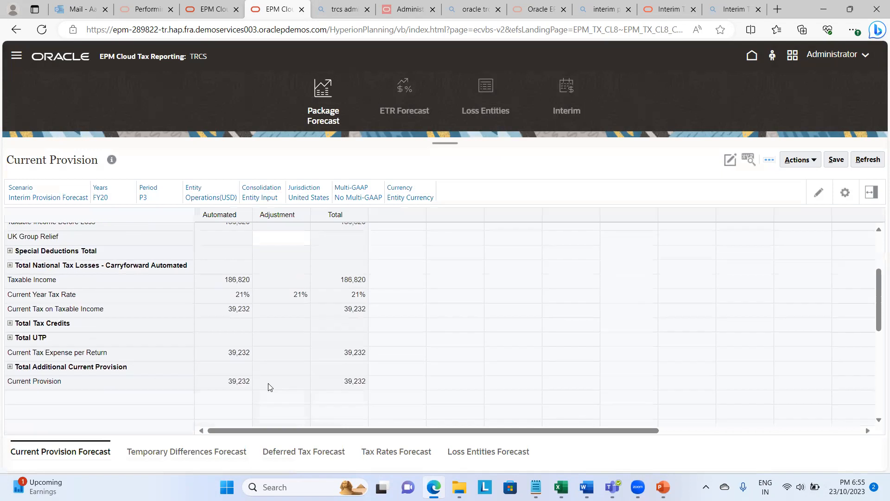
scroll(268, 387, up, 3)
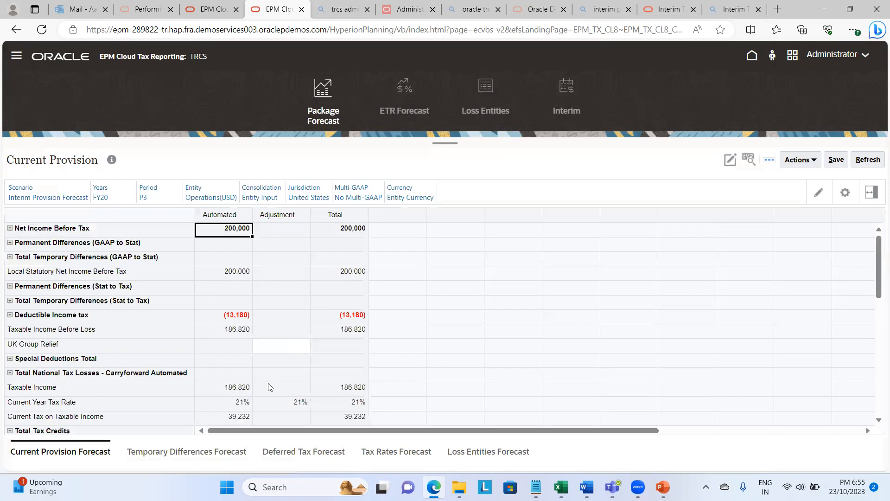
click(10, 228)
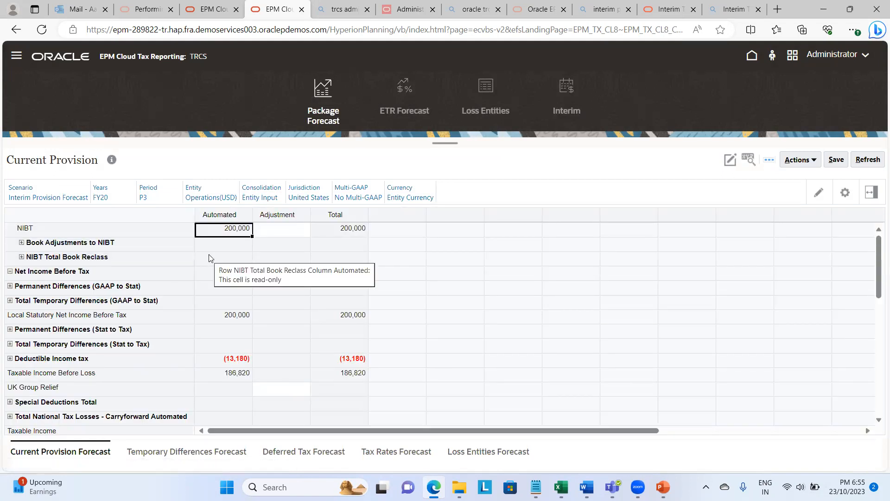
click(21, 243)
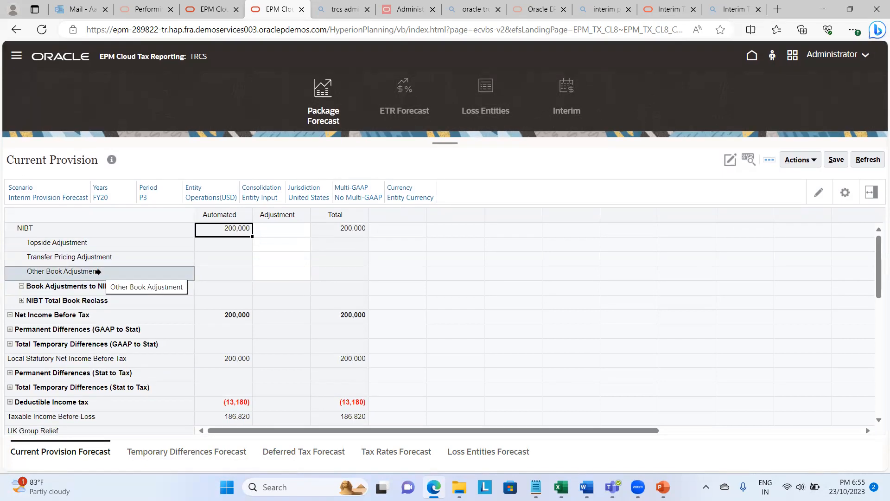
Set the NIBT adjustment to 600,000 in the Current Provision form, save it and acknowledge the confirmation
click(275, 227)
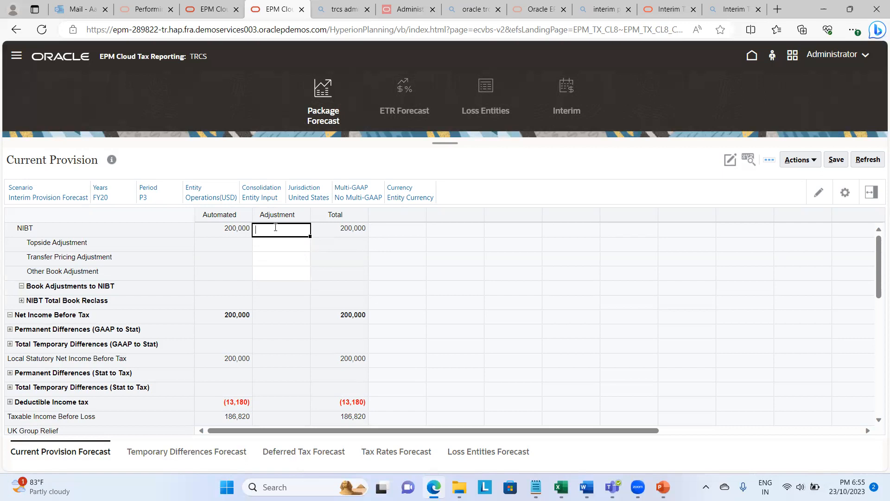
text(600000)
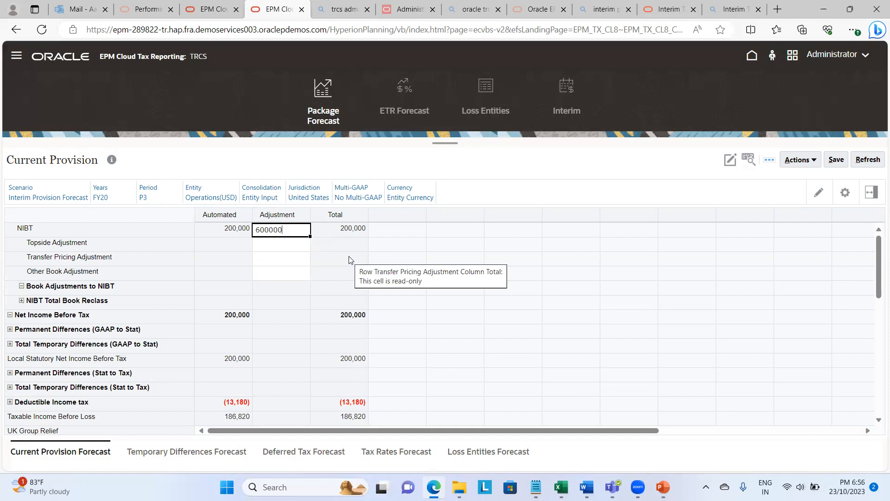
click(468, 291)
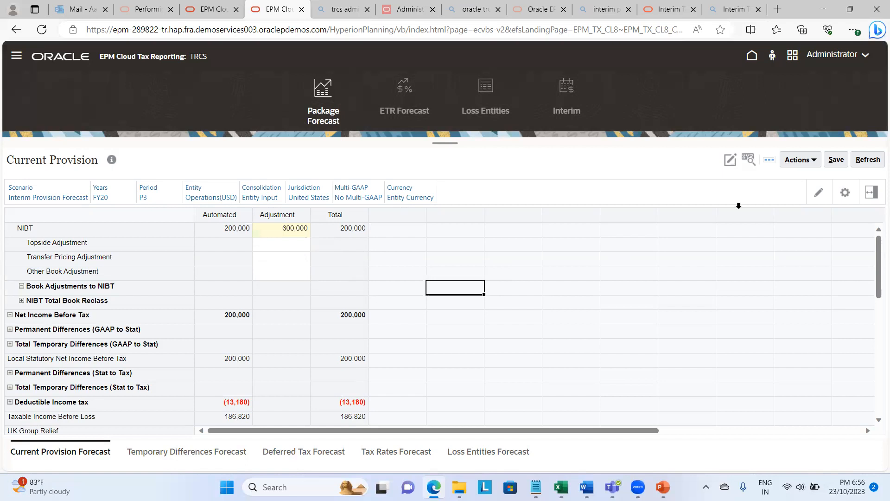
click(837, 159)
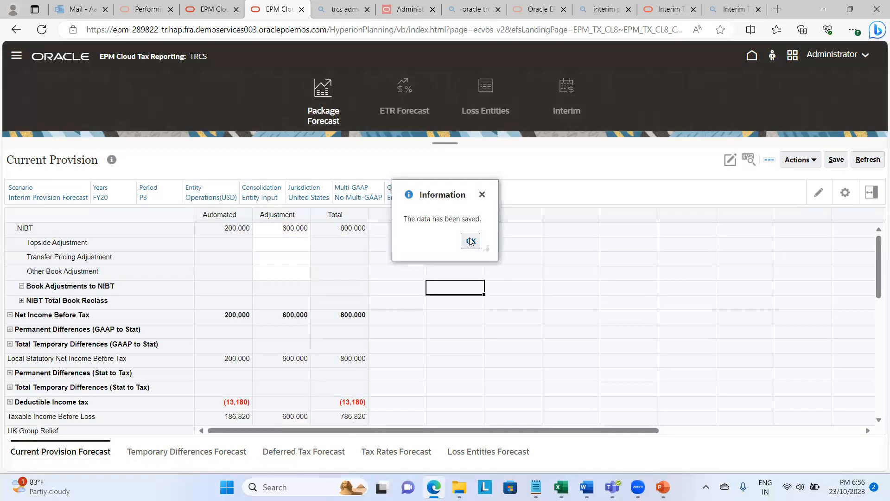
key(Return)
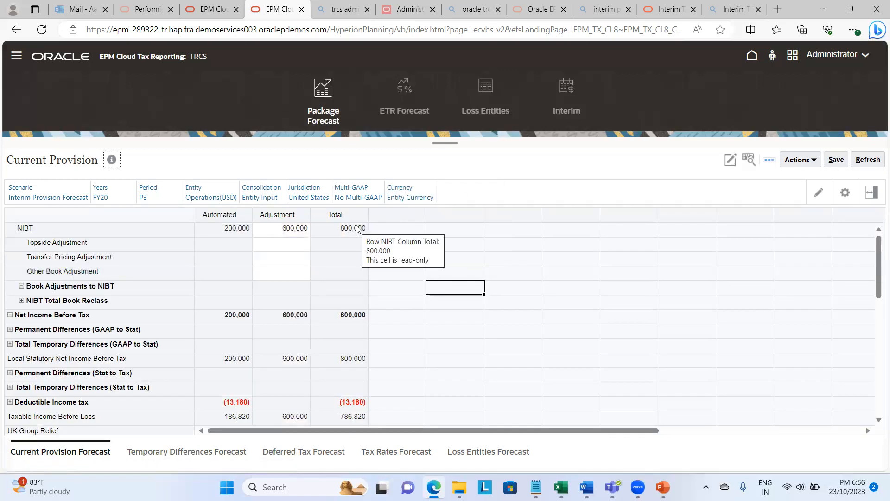
Check the automated, adjustment and total columns of the Current Provision form down to the Current Provision row
scroll(363, 356, down, 5)
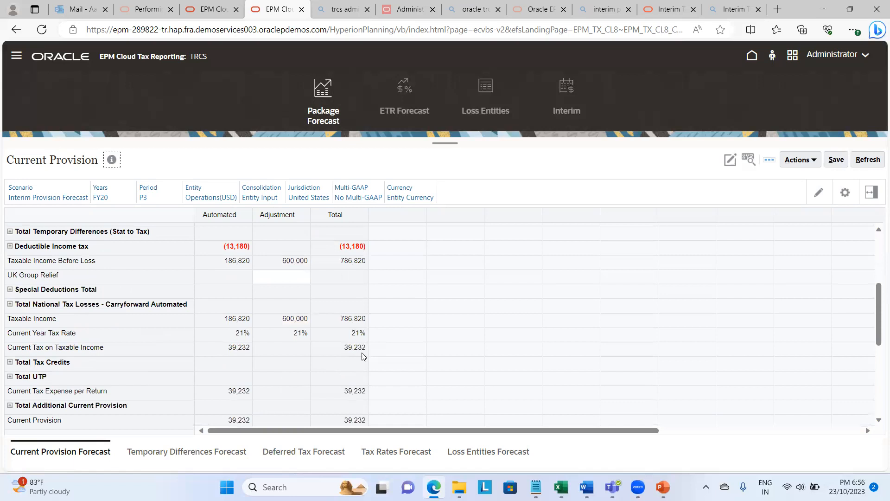
scroll(363, 355, up, 4)
scroll(363, 356, down, 4)
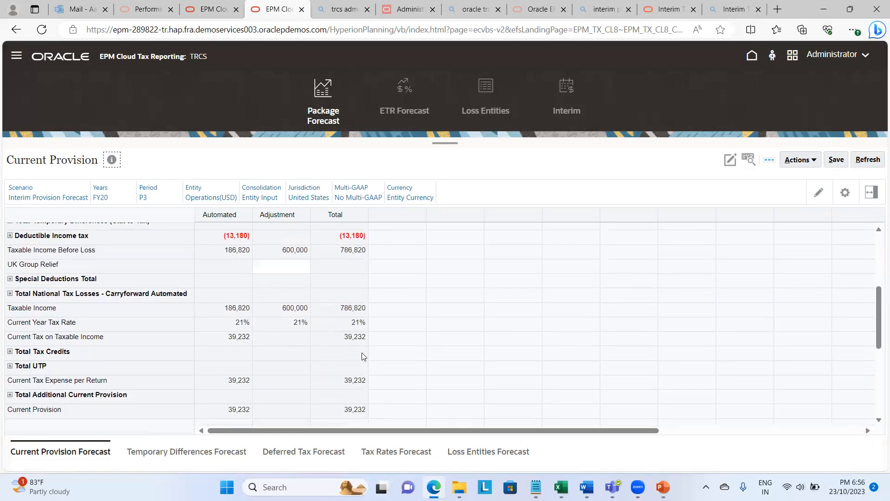
scroll(363, 356, up, 4)
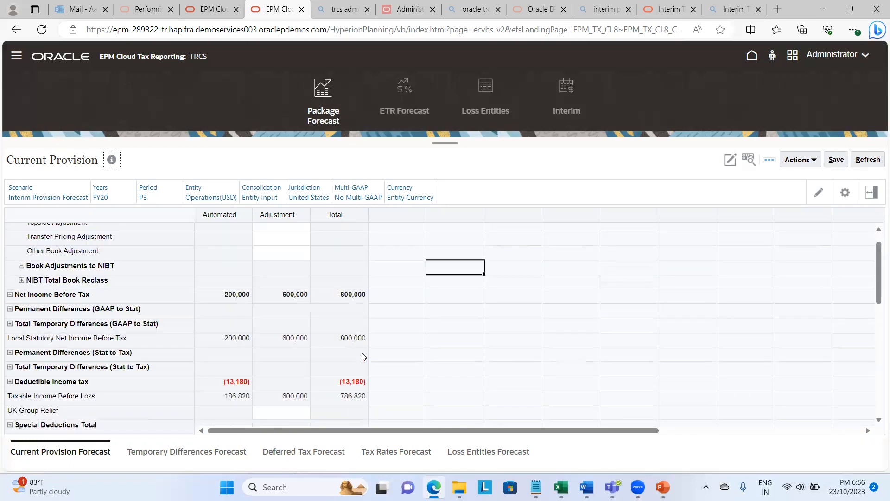
Open the ETR forecast and examine the Consolidated ETR form's pre-tax amounts, tax effects and percentages down to the Consolidated ETR row
click(406, 92)
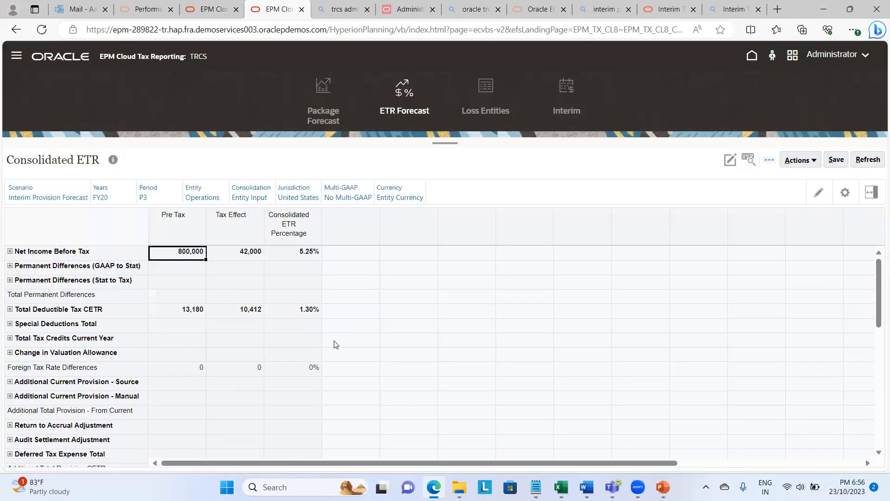
scroll(333, 368, down, 1)
scroll(333, 368, down, 5)
scroll(333, 368, up, 6)
scroll(333, 368, down, 1)
scroll(331, 319, down, 2)
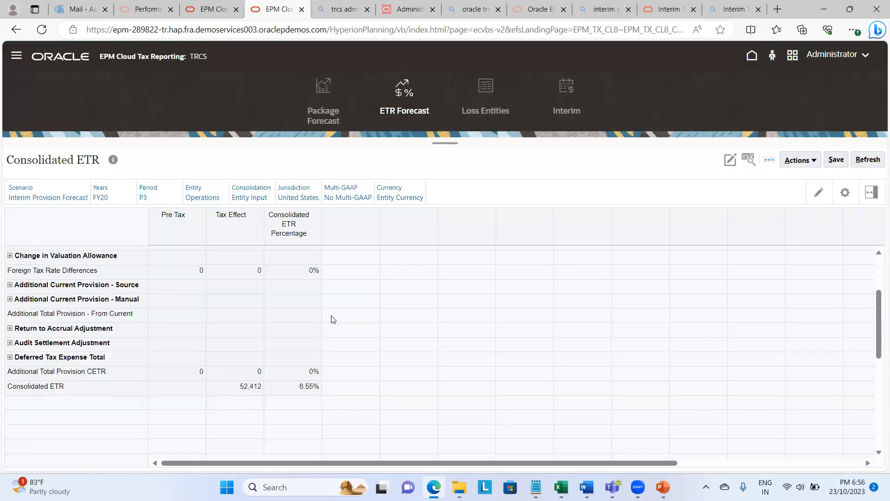
scroll(331, 319, down, 2)
scroll(331, 319, up, 4)
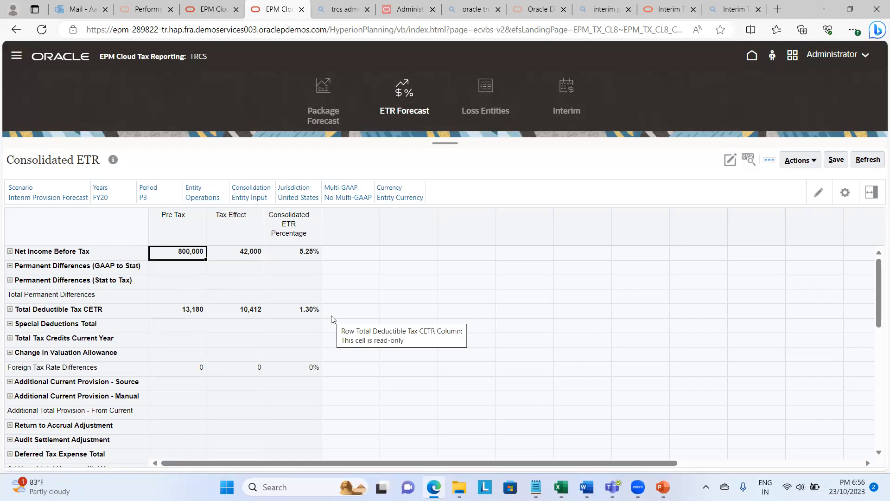
Clear the NIBT adjustment in the package forecast's Current Provision form, save it and acknowledge the confirmation
click(320, 101)
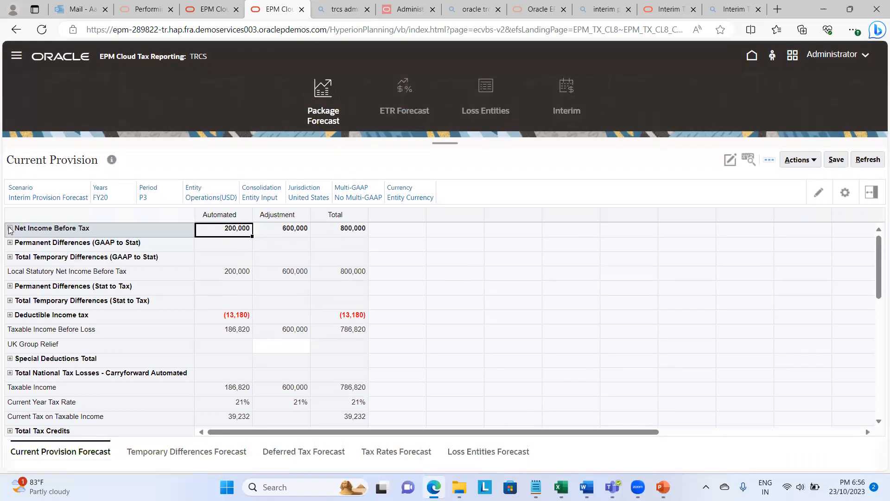
click(9, 229)
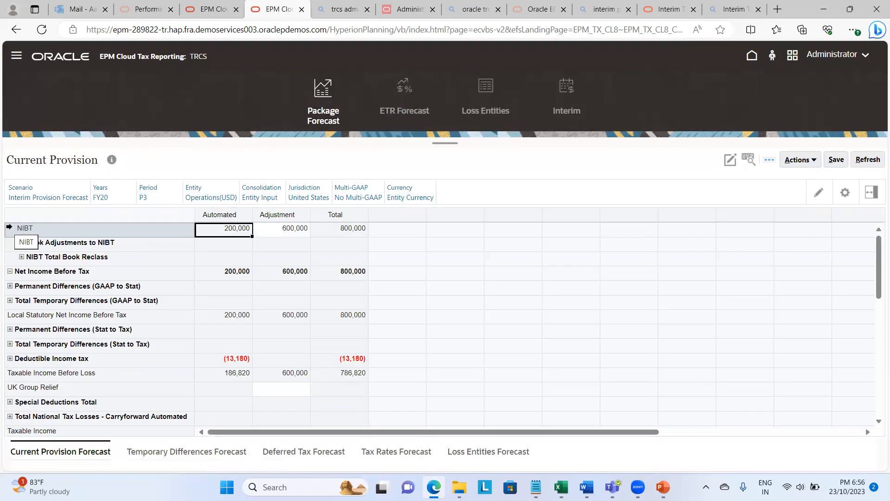
click(308, 229)
key(BackSpace)
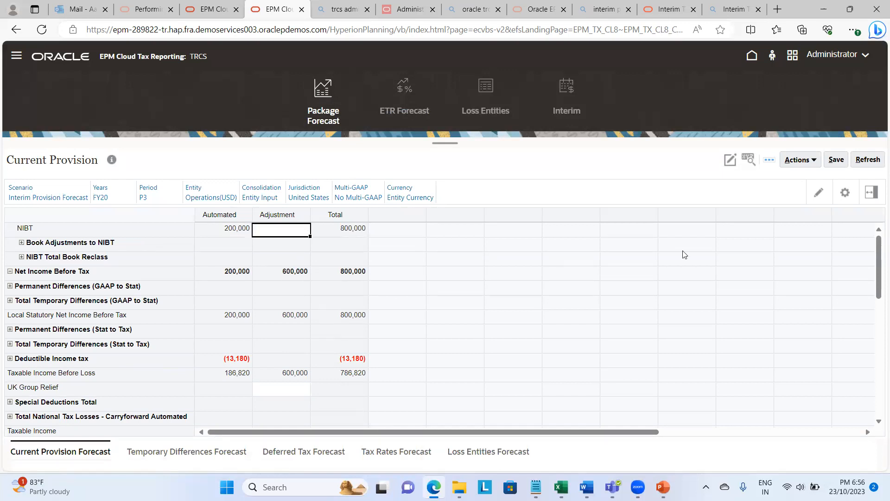
click(840, 160)
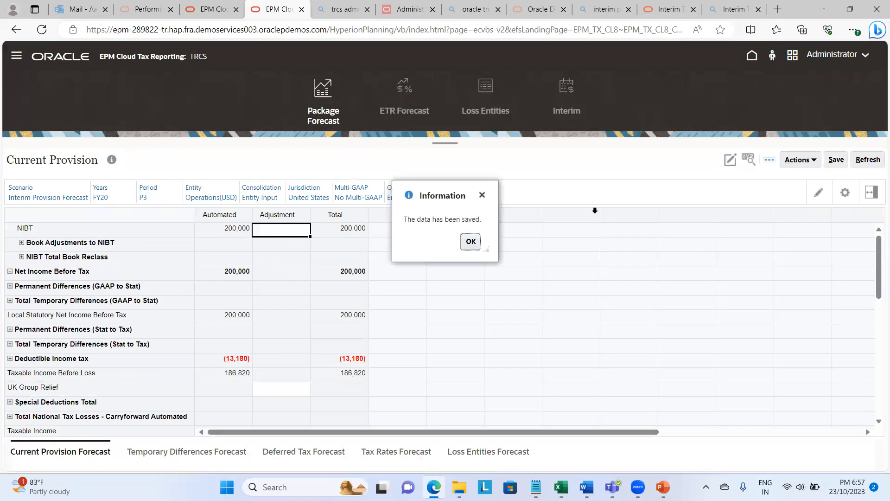
click(476, 243)
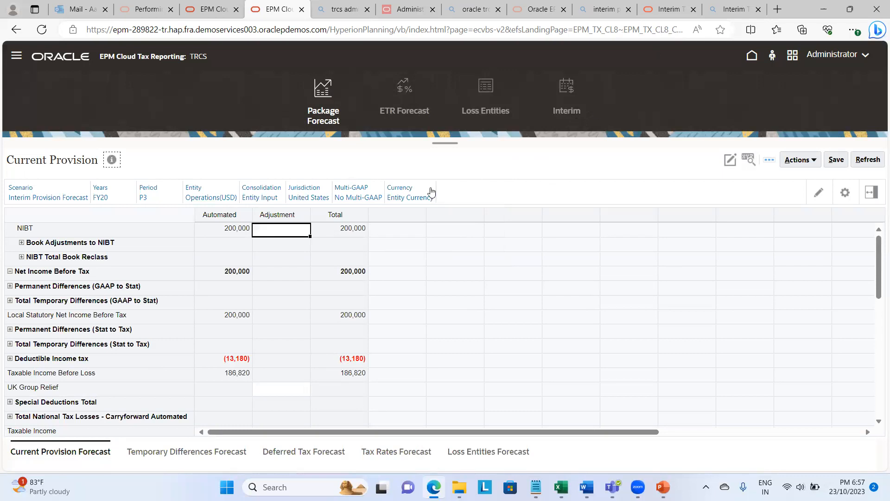
Open the Tax Automation global rules in the application configuration and set the NIBT rule's logic to Annualize
click(752, 56)
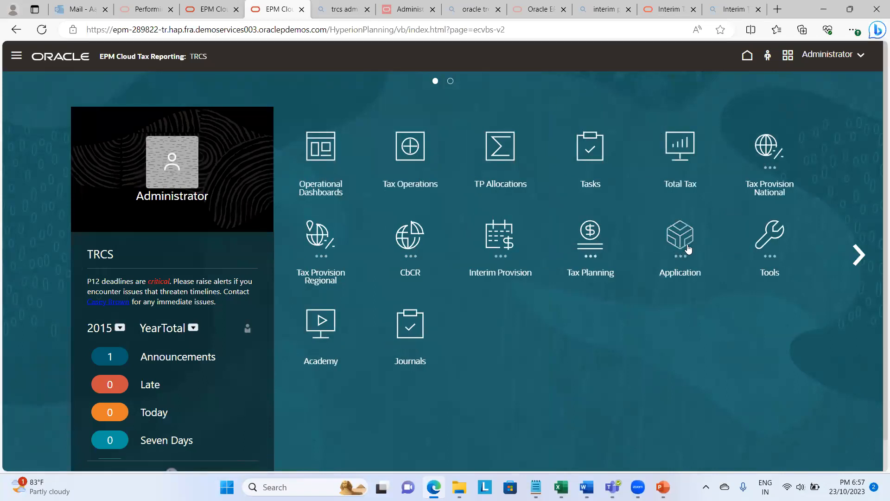
click(688, 249)
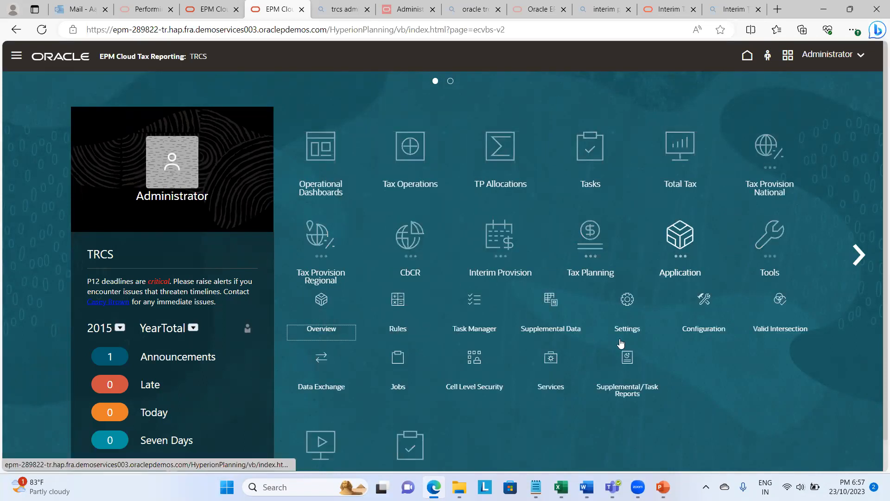
click(712, 330)
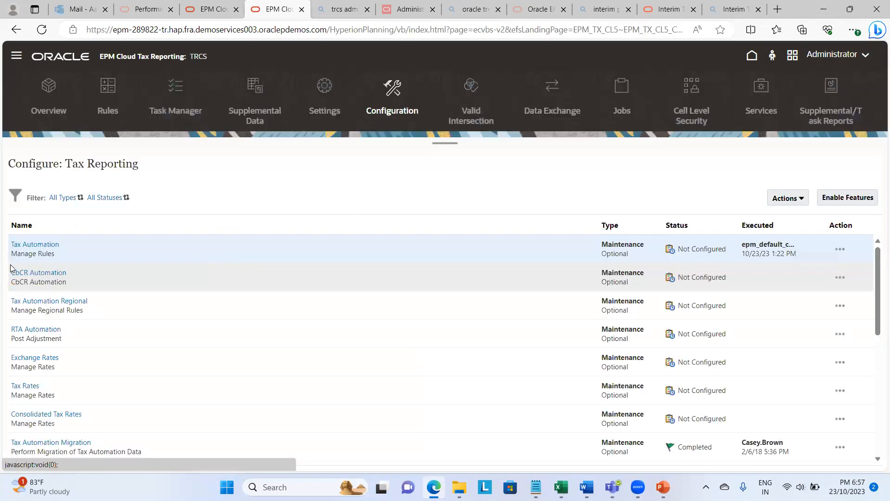
click(26, 246)
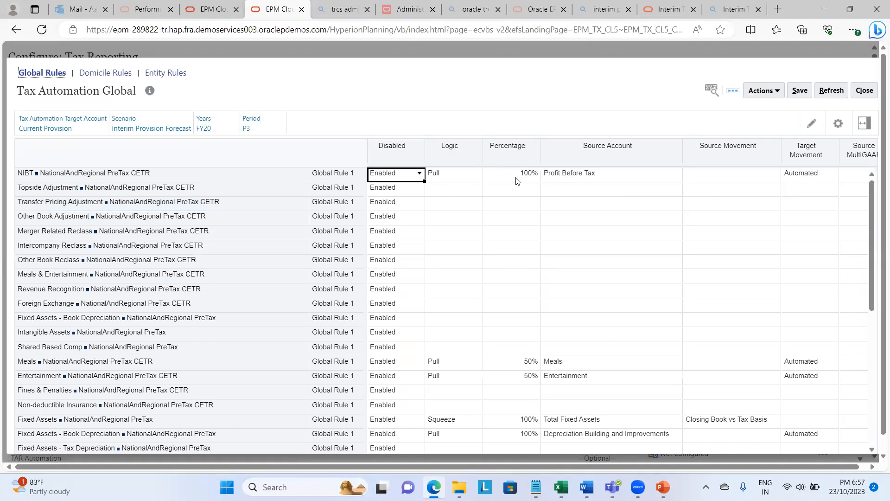
click(451, 175)
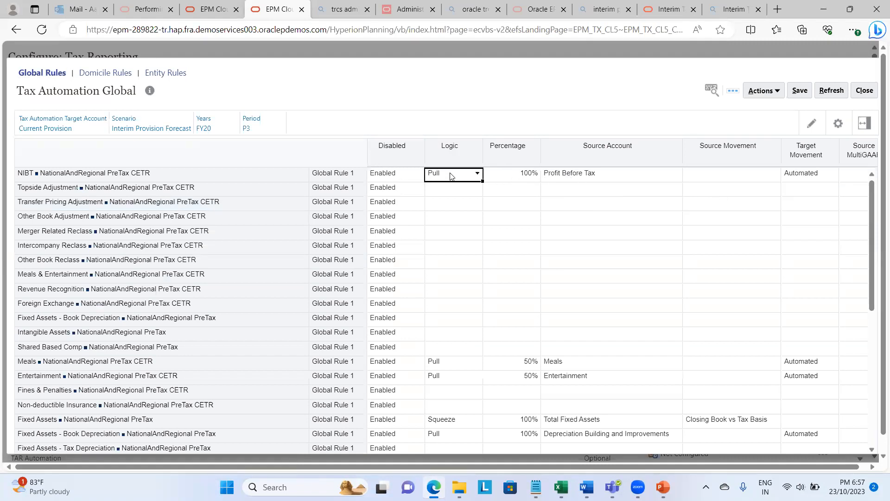
click(478, 175)
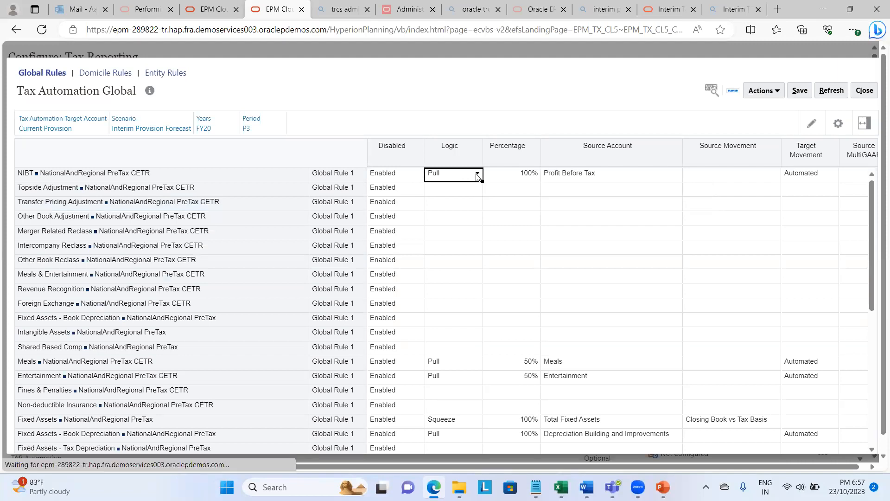
click(489, 176)
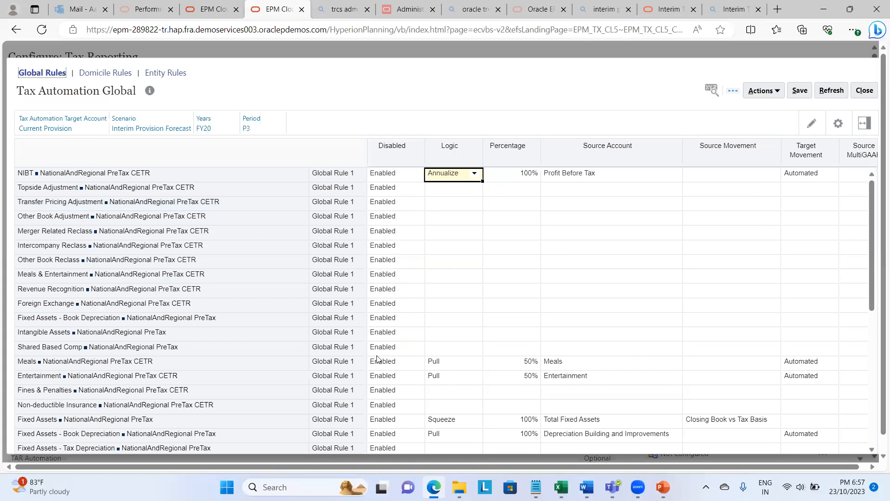
Switch to the Windows Calculator and divide 200,000 by 3
click(227, 487)
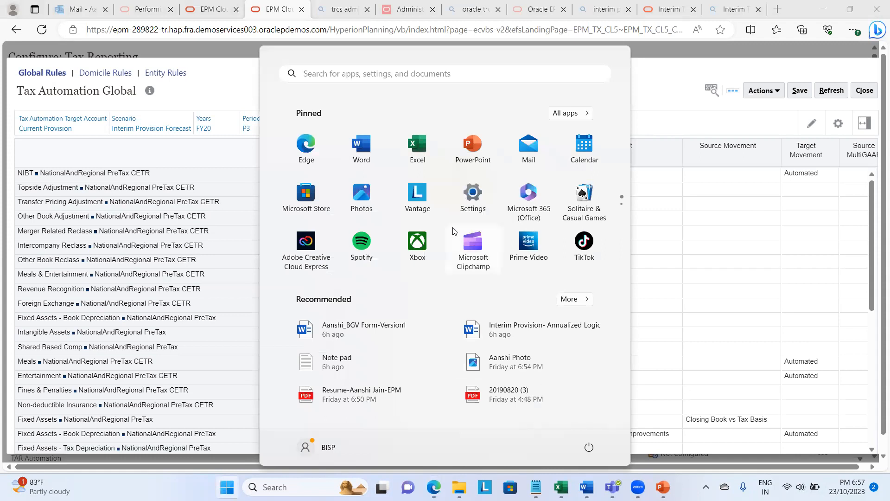
click(407, 78)
text(Ca)
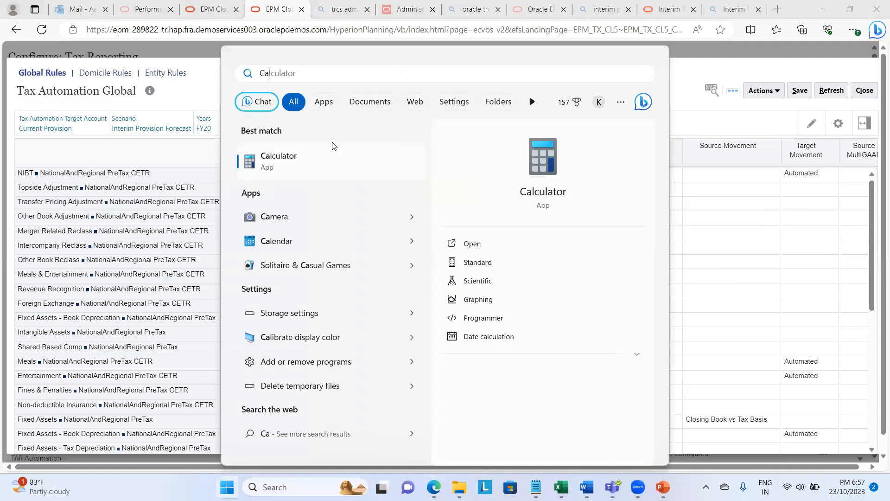
click(287, 157)
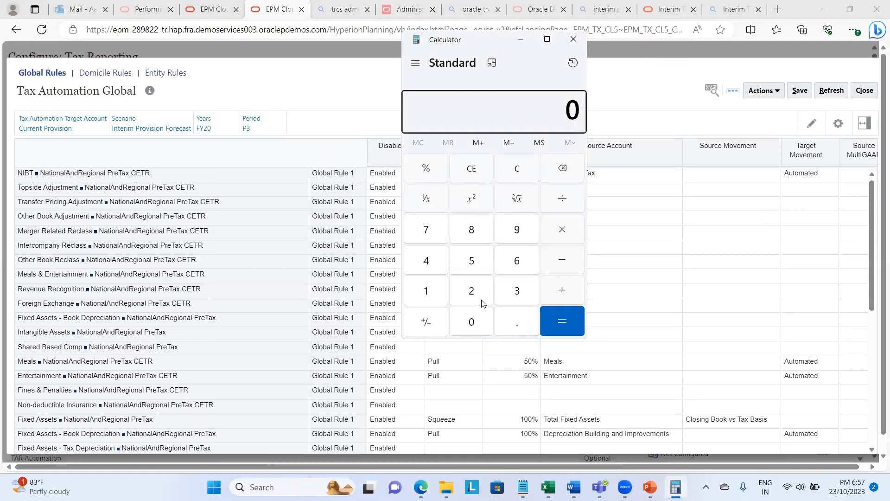
click(471, 292)
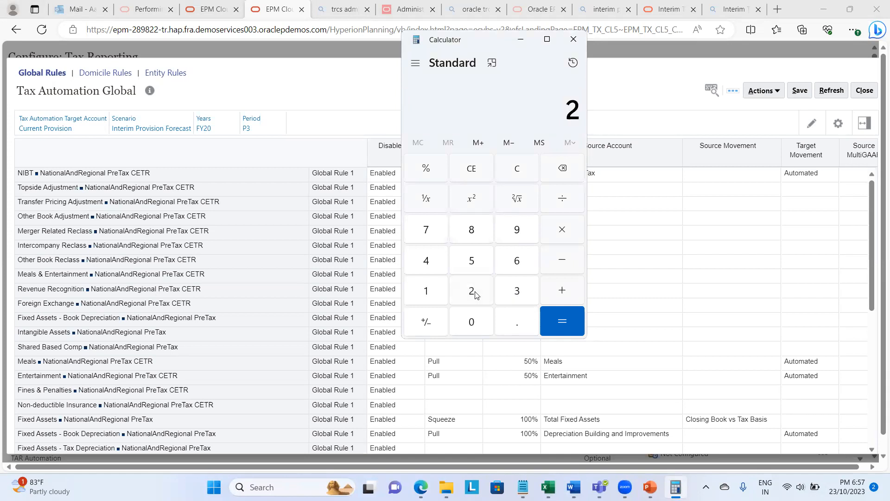
click(473, 321)
triple_click(473, 322)
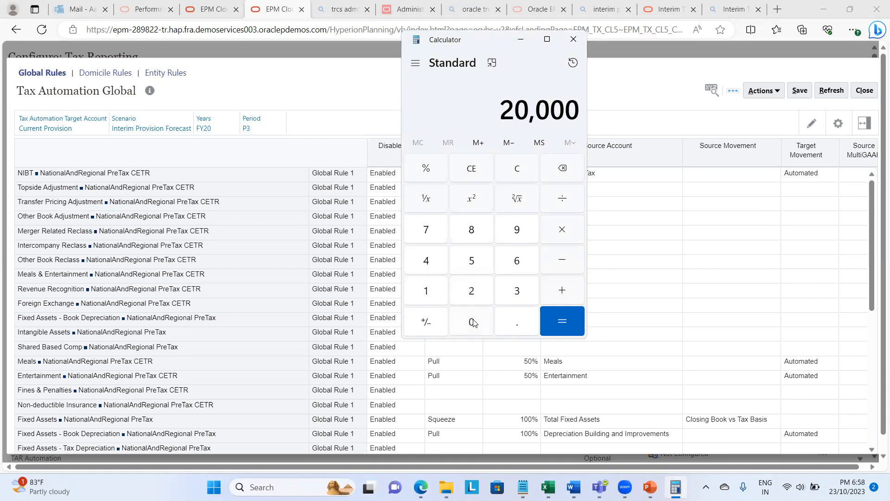
click(473, 322)
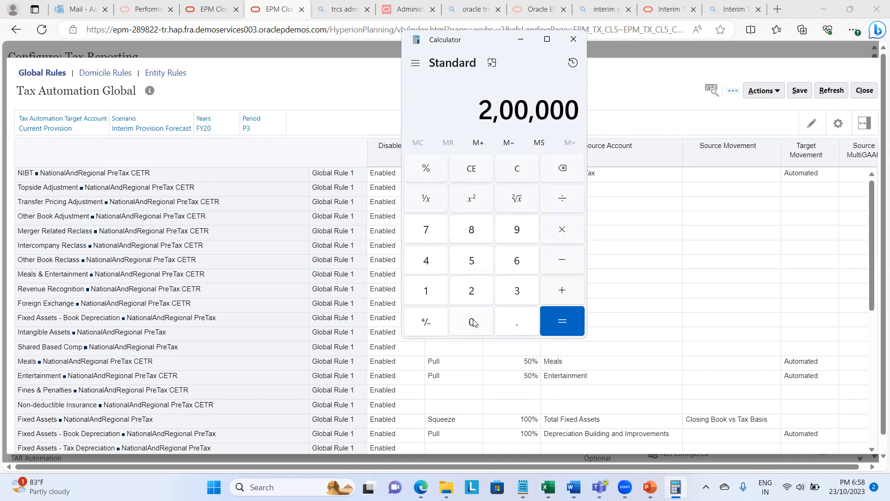
click(564, 199)
click(525, 295)
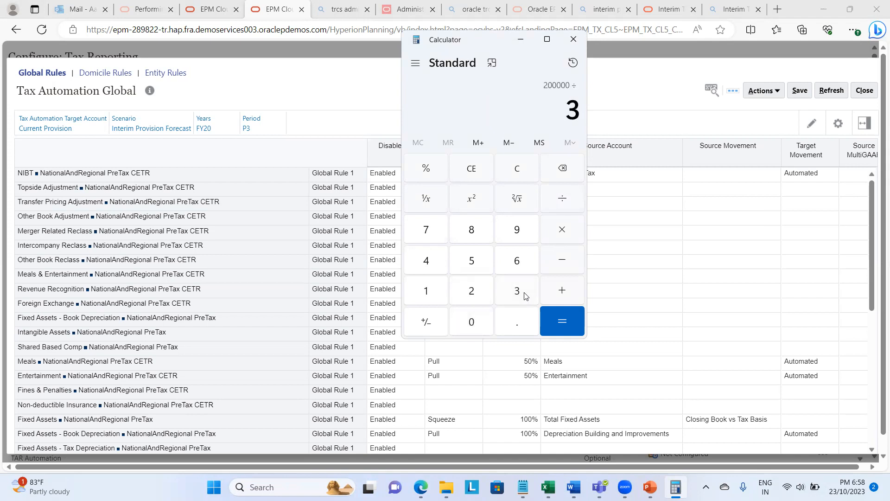
click(557, 321)
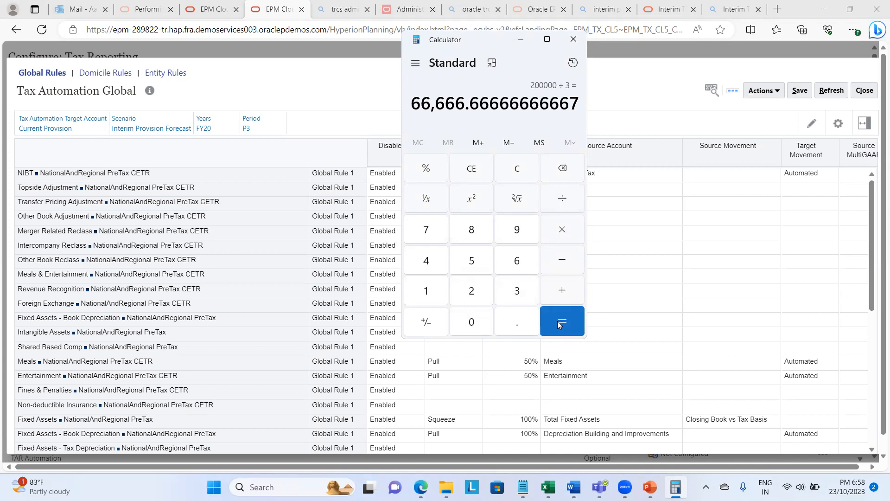
Multiply the quotient by 12 for the annualized amount and minimize the Calculator
click(564, 231)
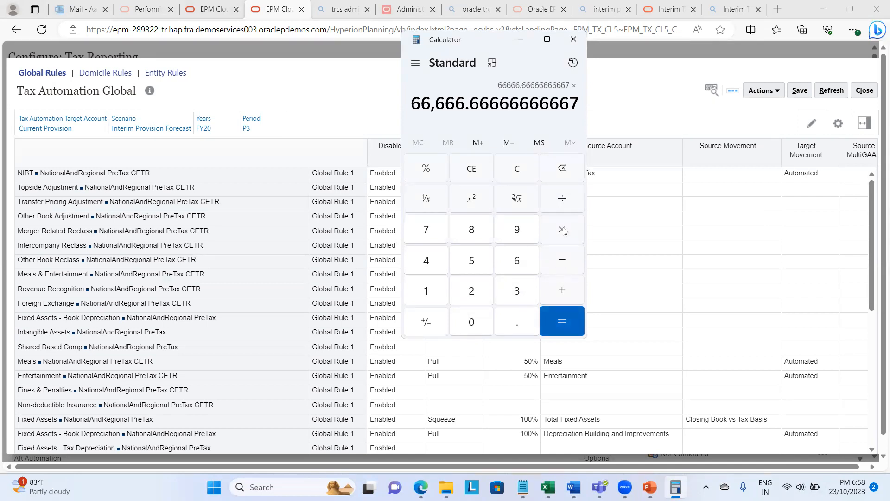
click(426, 291)
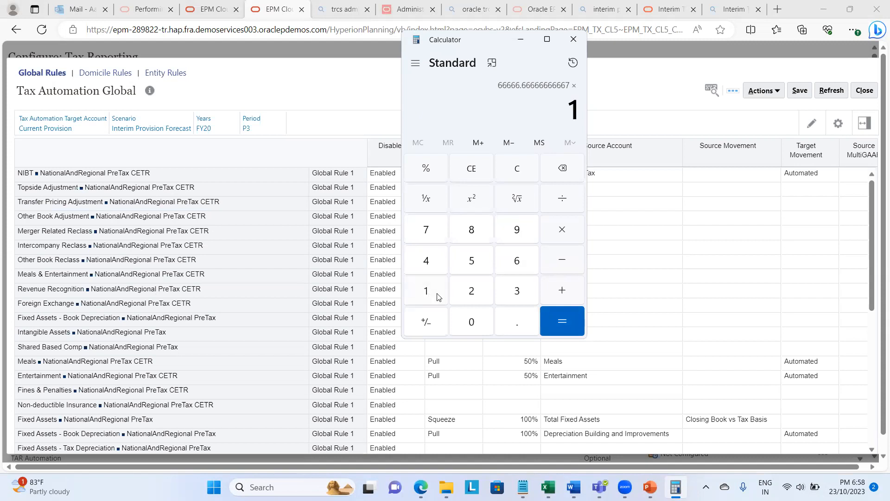
click(472, 292)
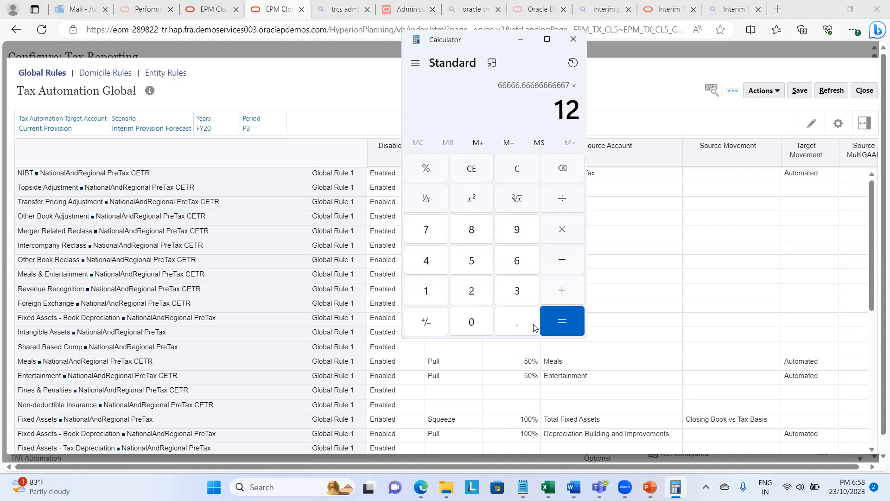
click(564, 321)
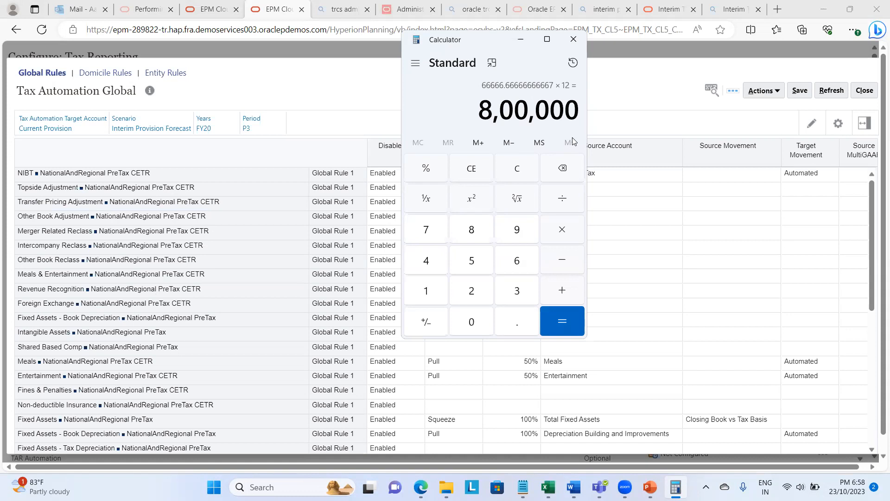
click(519, 39)
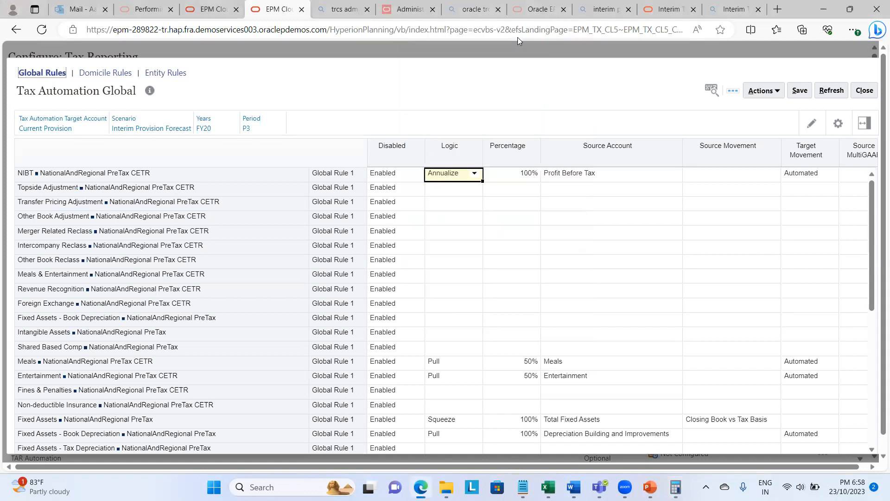
Save the Tax Automation global rules, acknowledge the confirmation and close the form
click(570, 215)
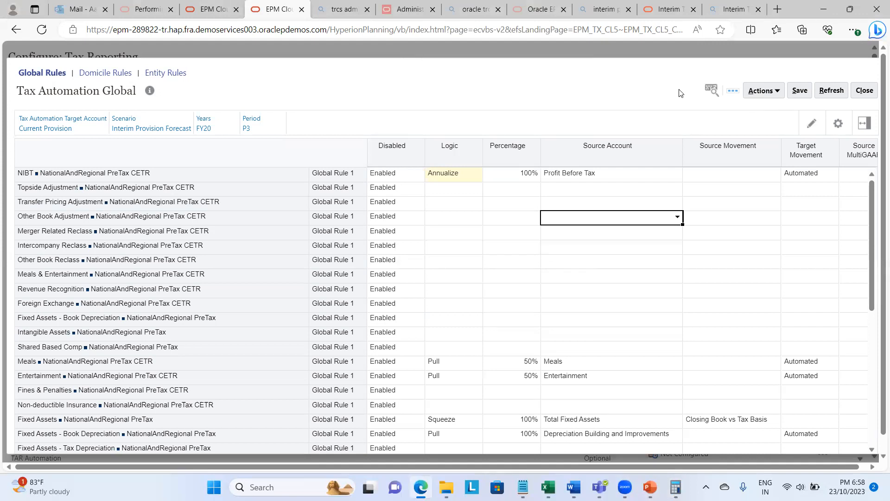
click(802, 93)
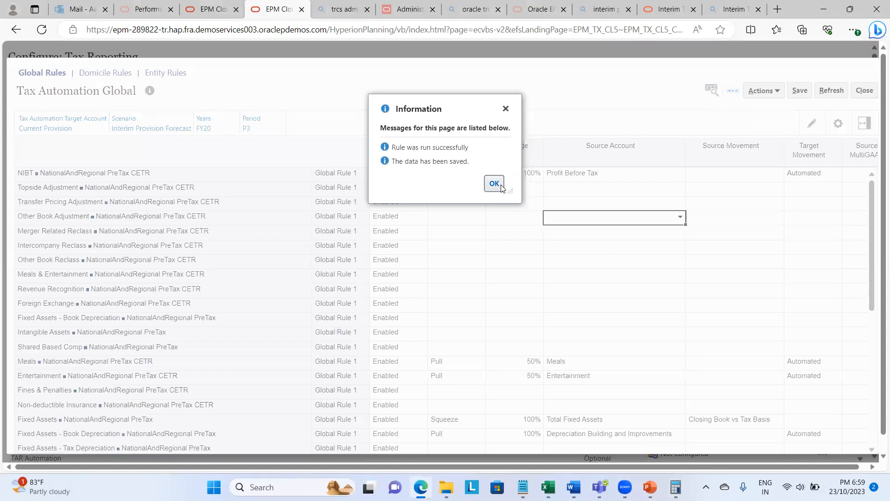
click(495, 182)
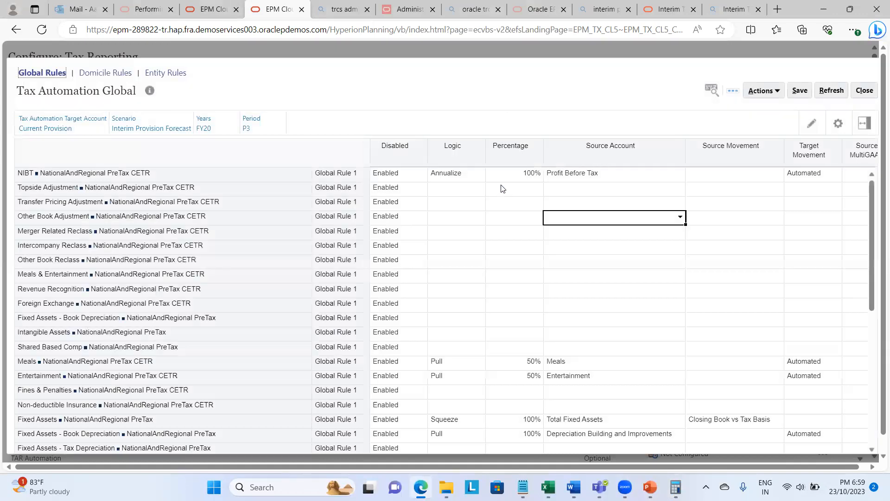
click(864, 91)
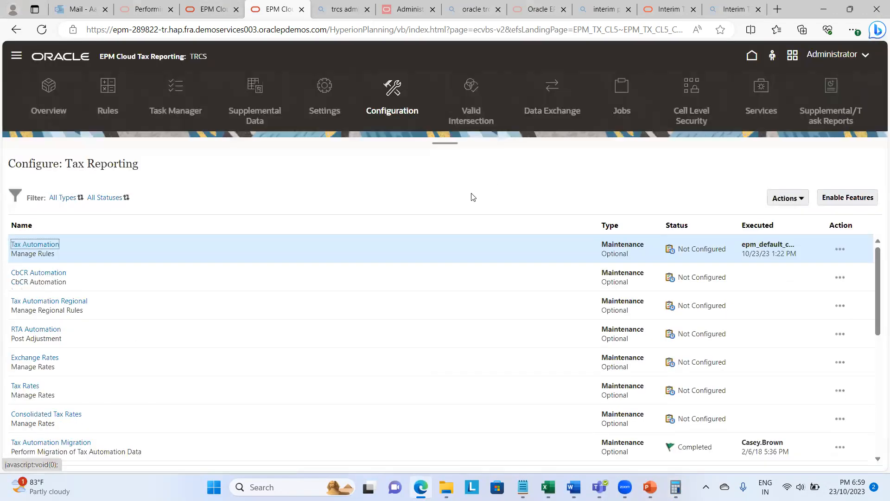
Open the interim package forecast, refresh the Current Provision form and check its Net Income Before Tax amounts
click(751, 56)
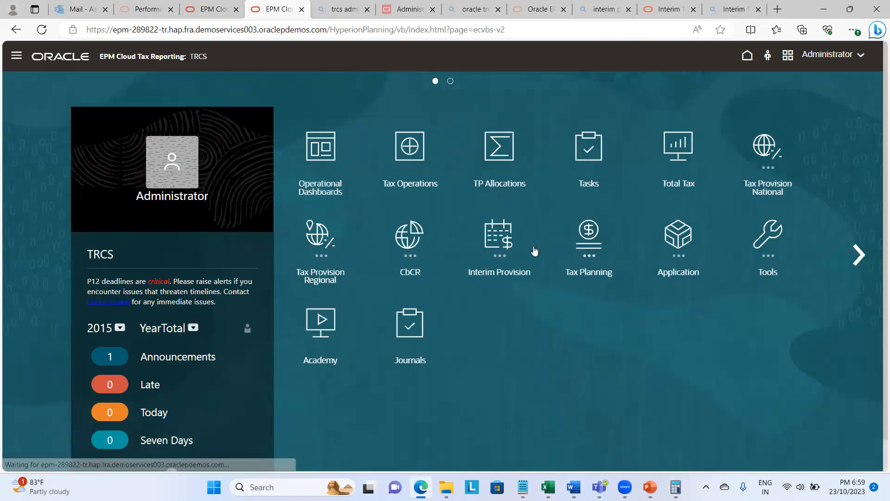
click(505, 238)
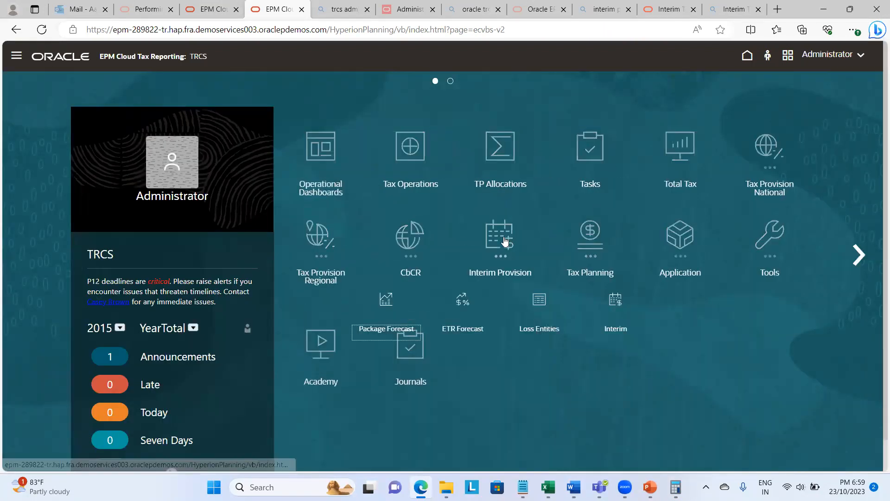
click(397, 330)
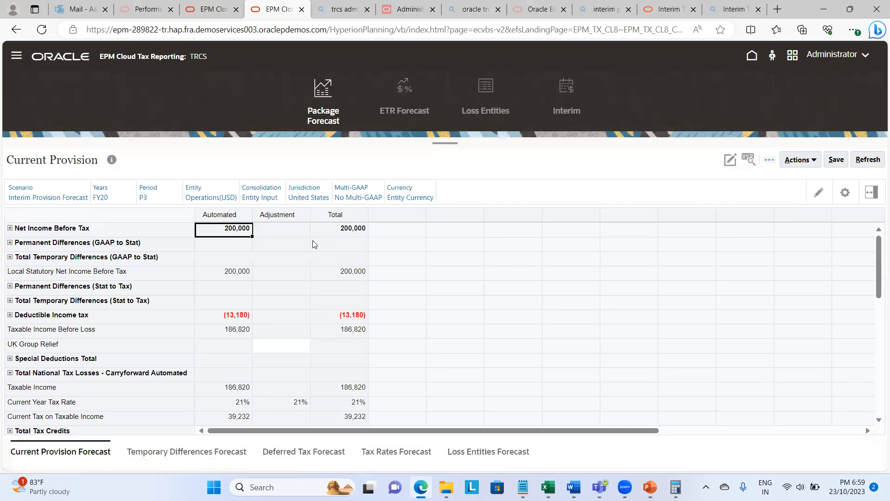
click(868, 160)
click(209, 6)
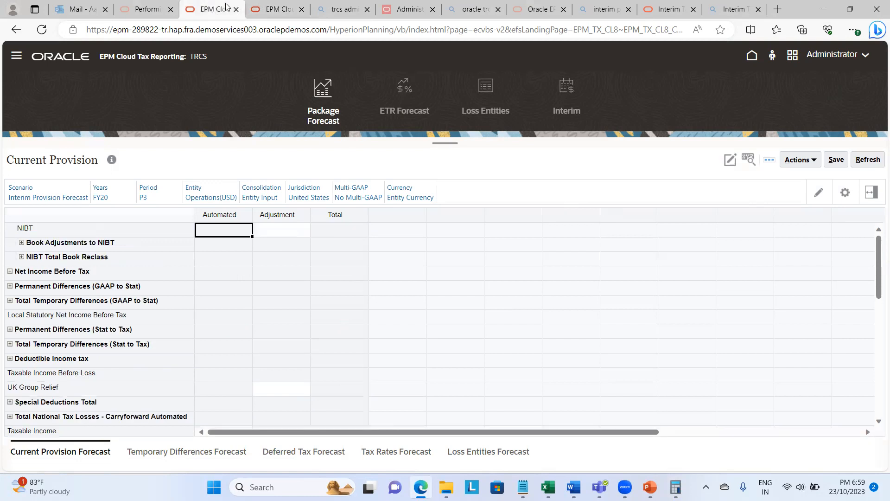
click(274, 8)
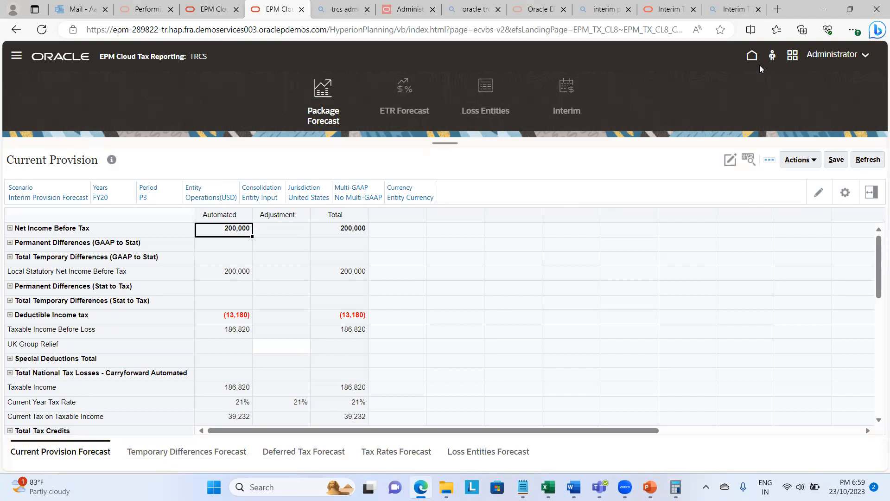
Return to the home page and open the Tax Automation global rules from the application configuration
click(751, 55)
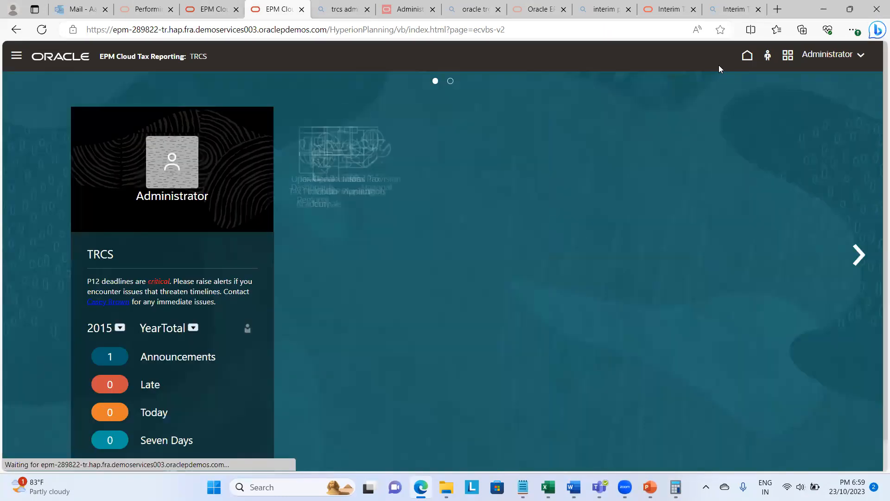
click(679, 236)
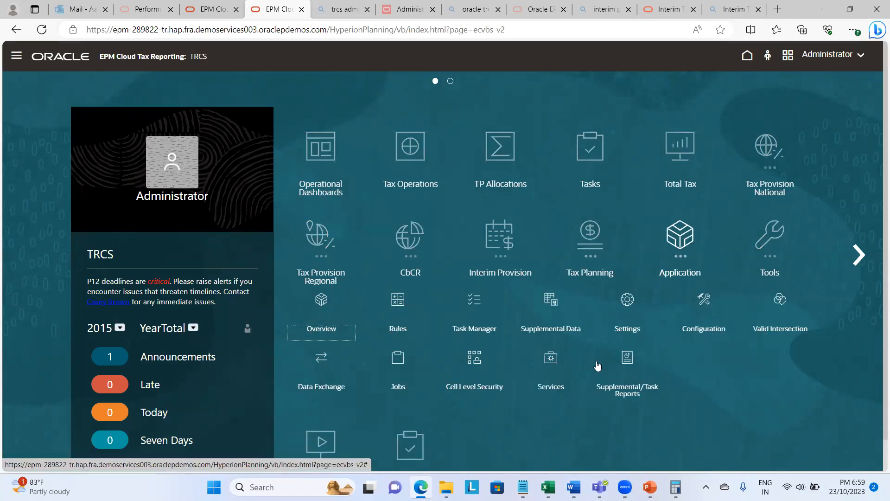
click(700, 328)
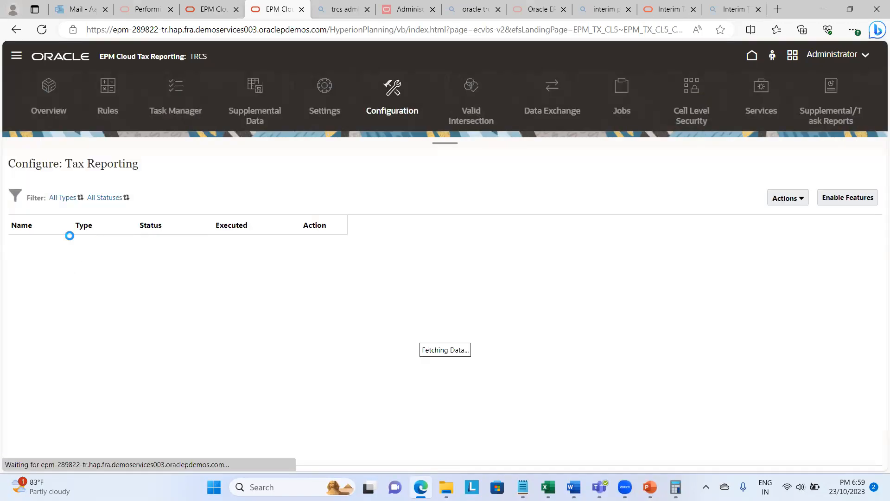
click(45, 246)
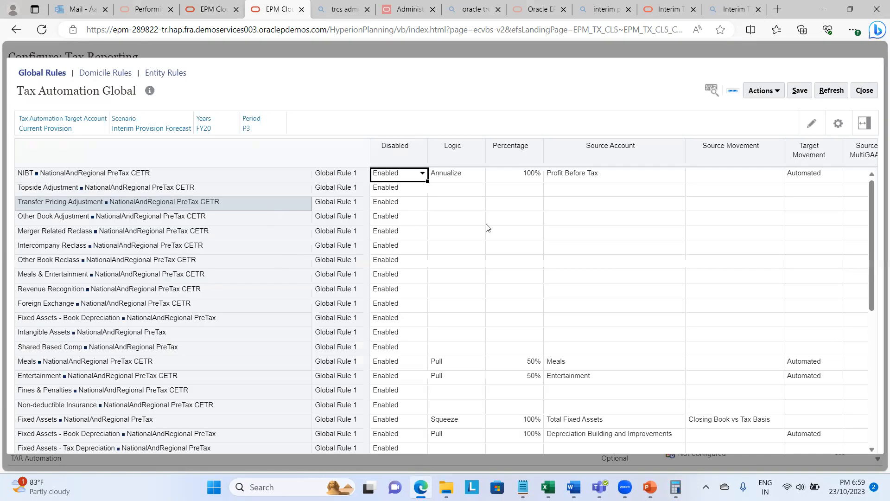
Launch the Consolidate business rule for entity LE101, scenario TRCS_InterimForecast, period P3 and year FY20
click(781, 93)
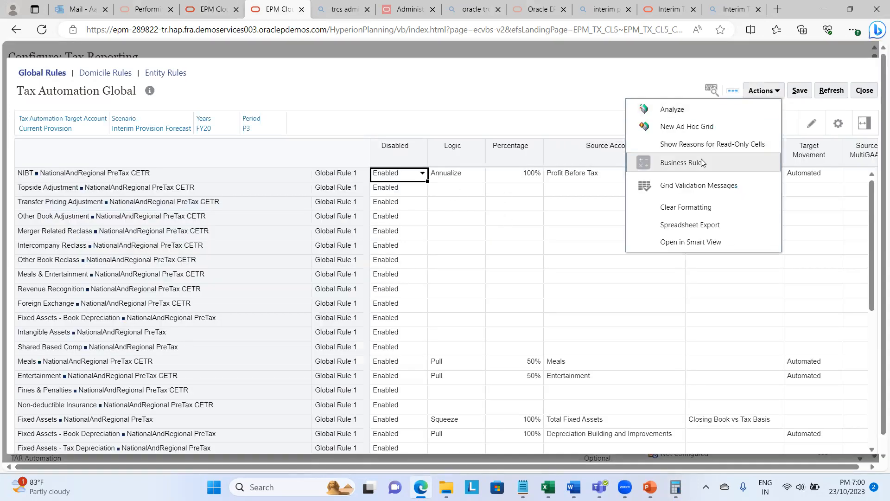
click(693, 160)
click(379, 247)
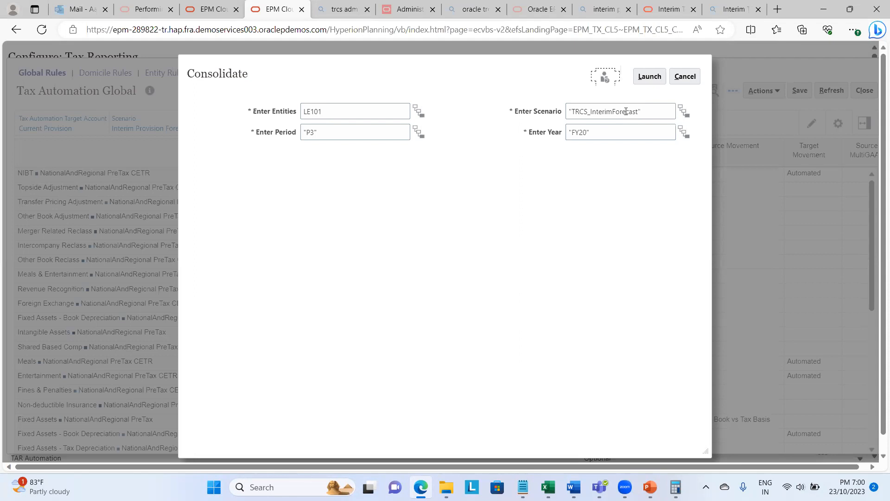
click(654, 73)
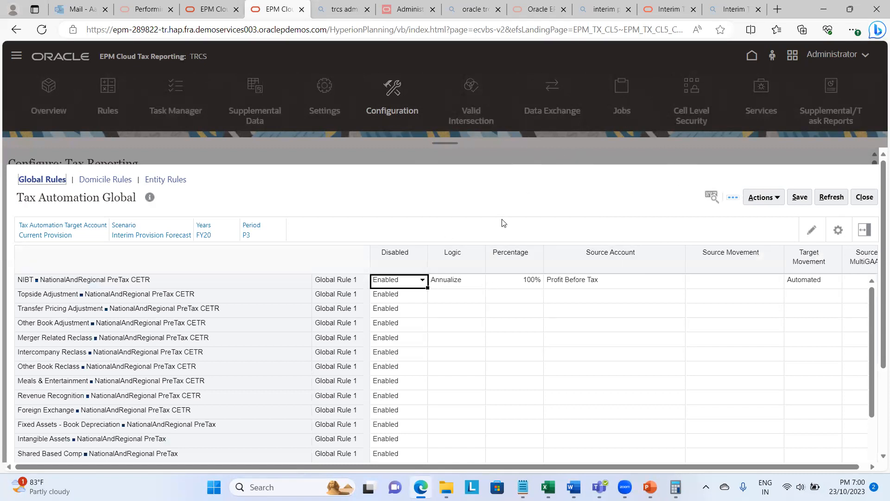
scroll(504, 223, up, 1)
scroll(504, 223, down, 3)
scroll(504, 223, up, 2)
scroll(504, 223, down, 3)
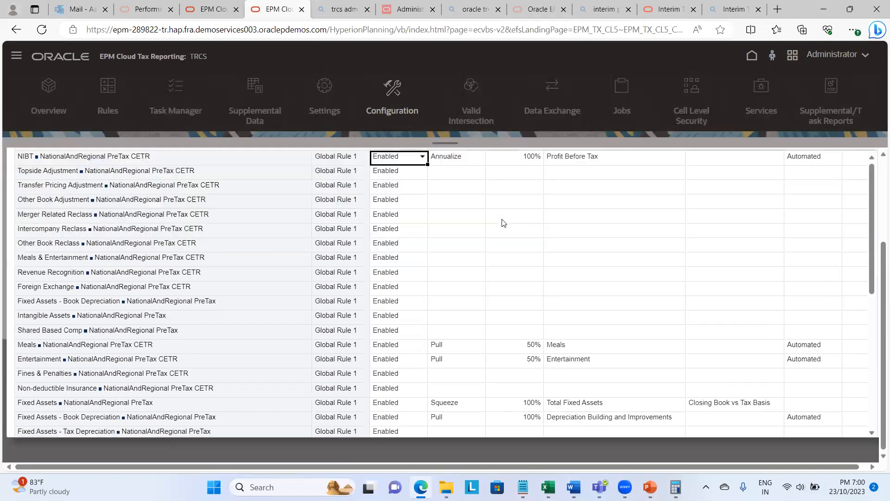
scroll(504, 223, down, 5)
scroll(504, 223, up, 5)
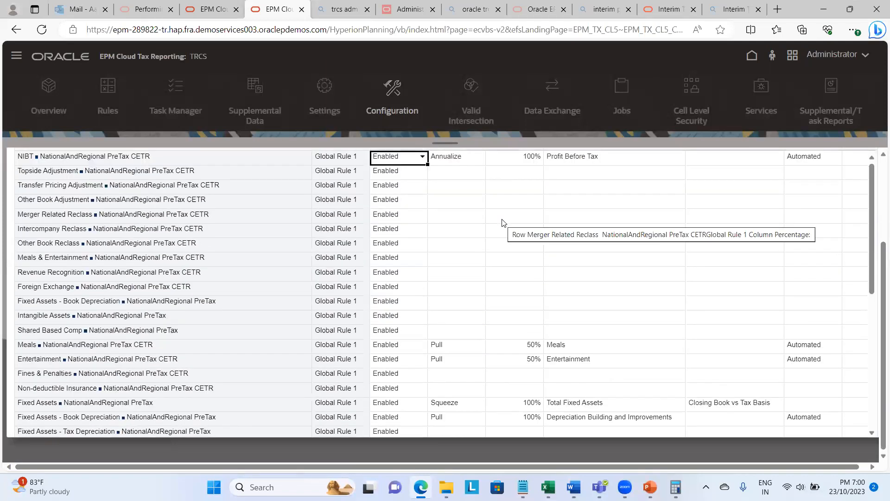
scroll(504, 223, up, 3)
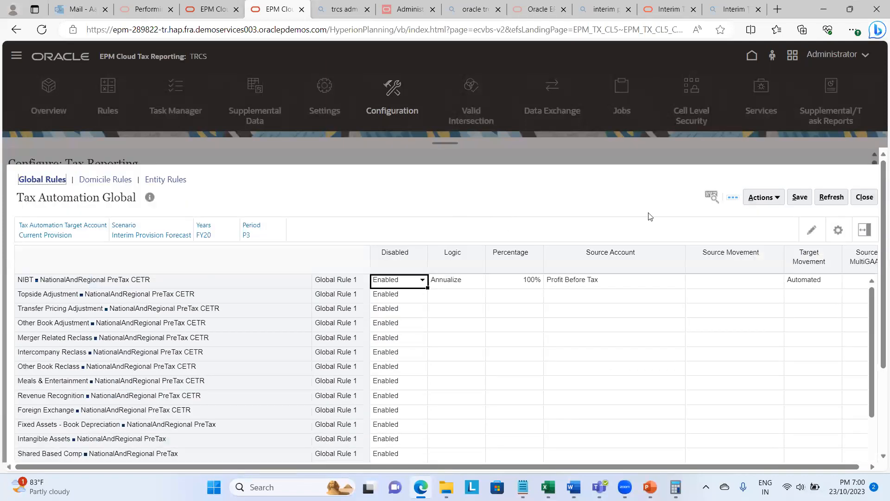
Rerun the Consolidate rule for LE101, TRCS_InterimForecast, P3, FY20 and acknowledge the background execution warning
click(778, 199)
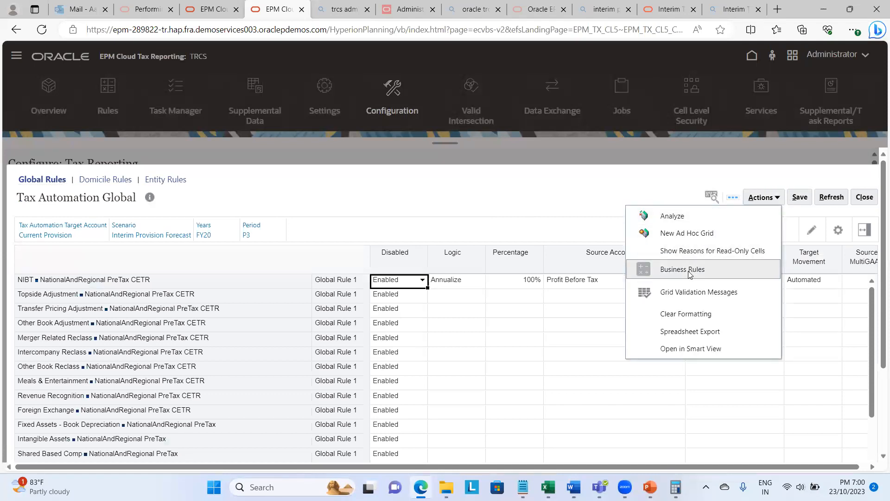
click(688, 273)
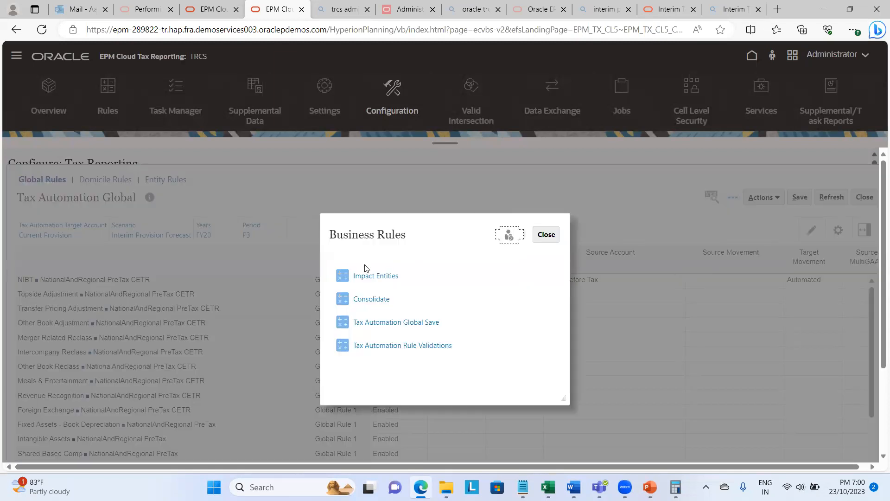
click(366, 301)
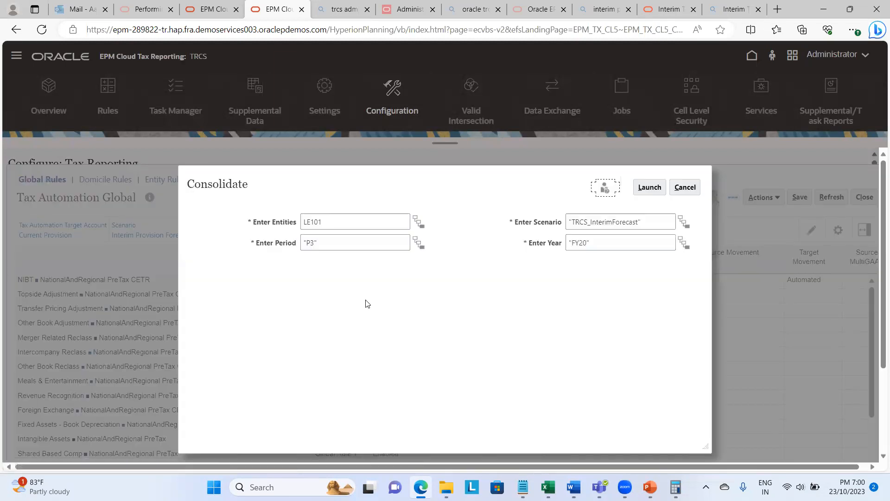
click(651, 187)
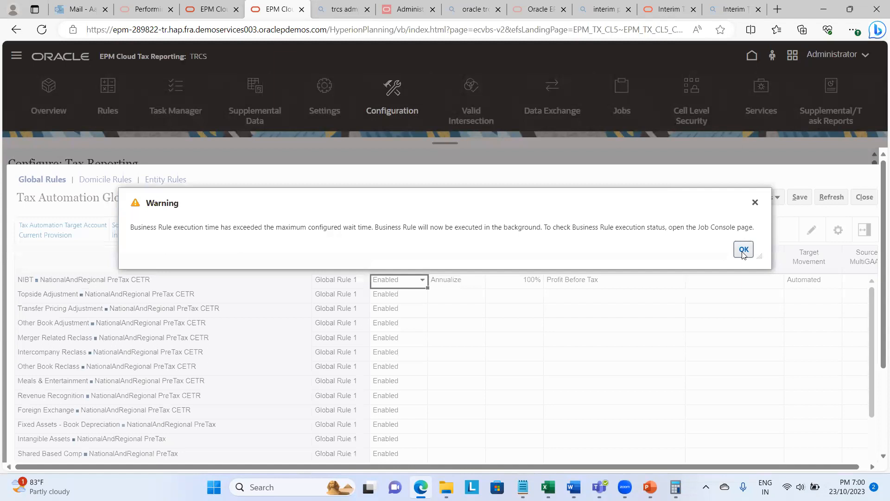
click(742, 250)
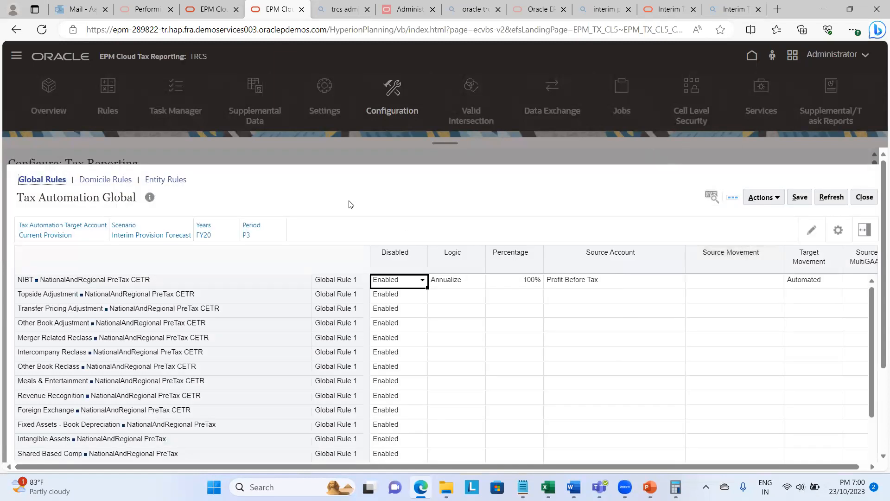
Switch to the other EPM Cloud browser tab and check the Consolidate jobs' status in the application's Jobs console
click(209, 10)
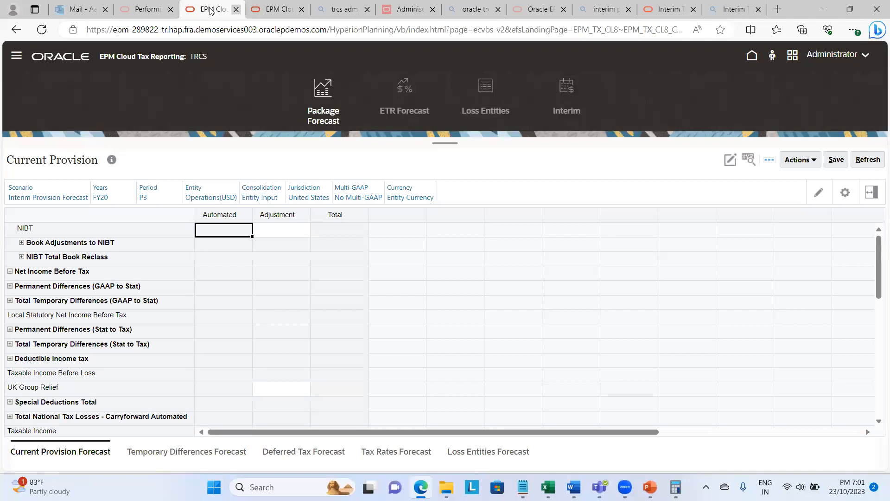
click(752, 55)
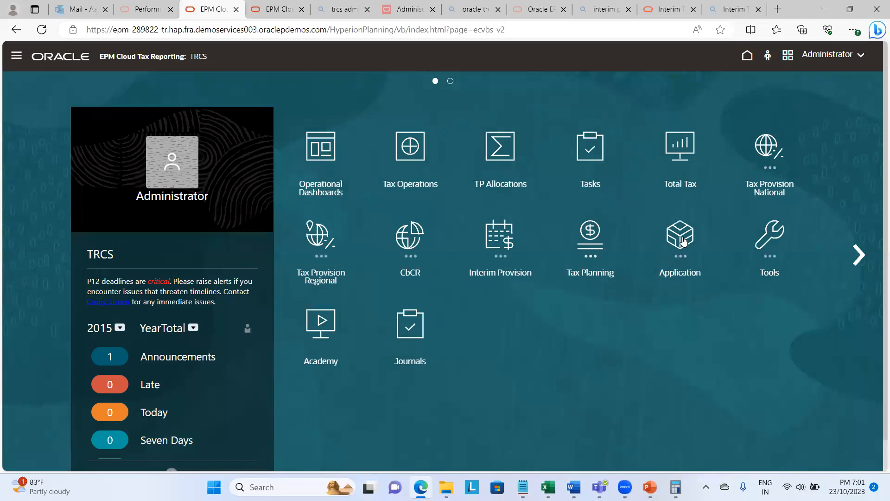
click(679, 235)
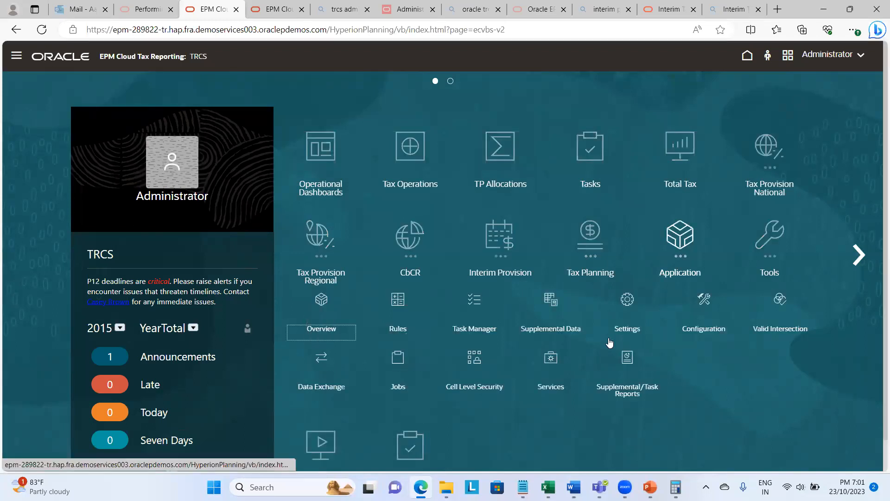
click(396, 360)
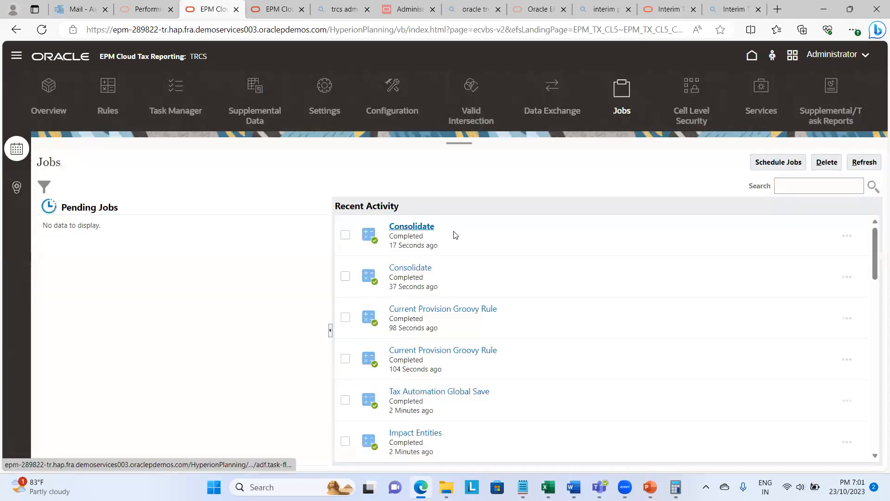
Go back to the Tax Automation tab, close the global rules form and open the interim package forecast
click(276, 17)
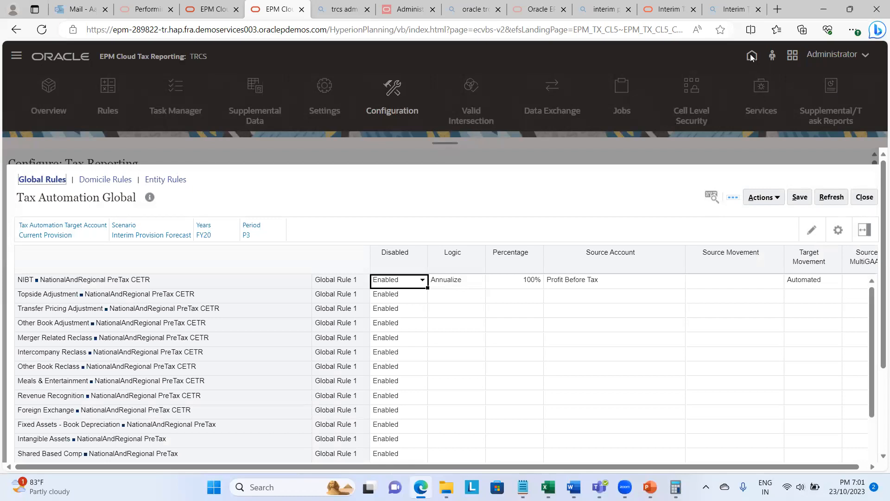
click(864, 196)
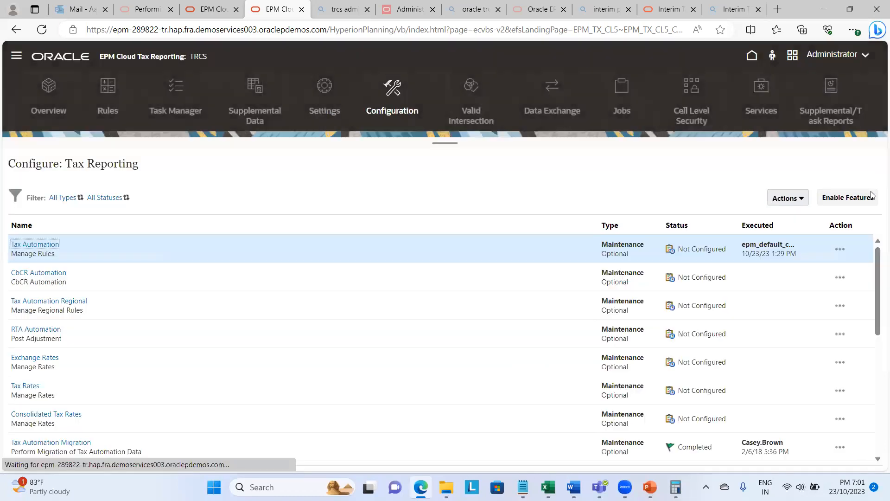
click(751, 57)
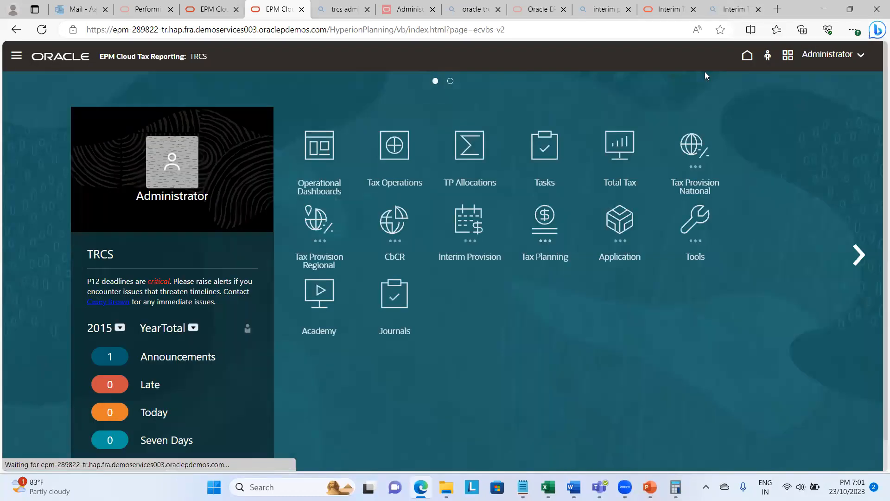
click(524, 221)
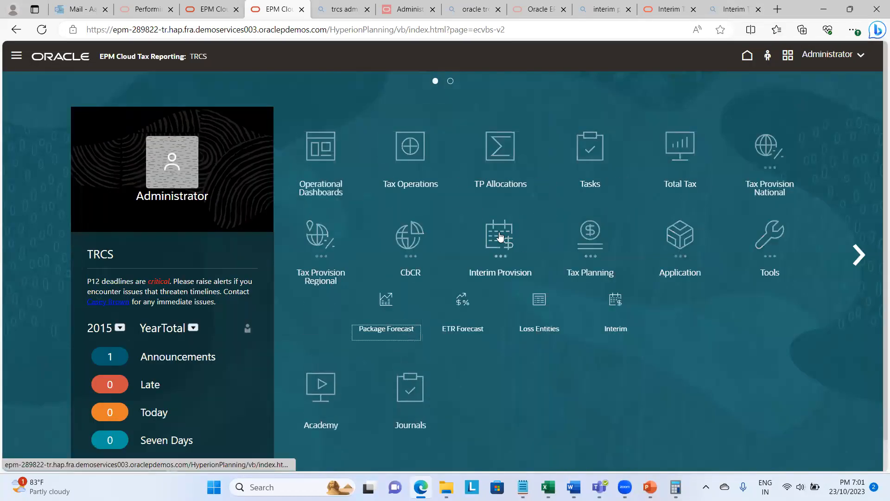
click(387, 328)
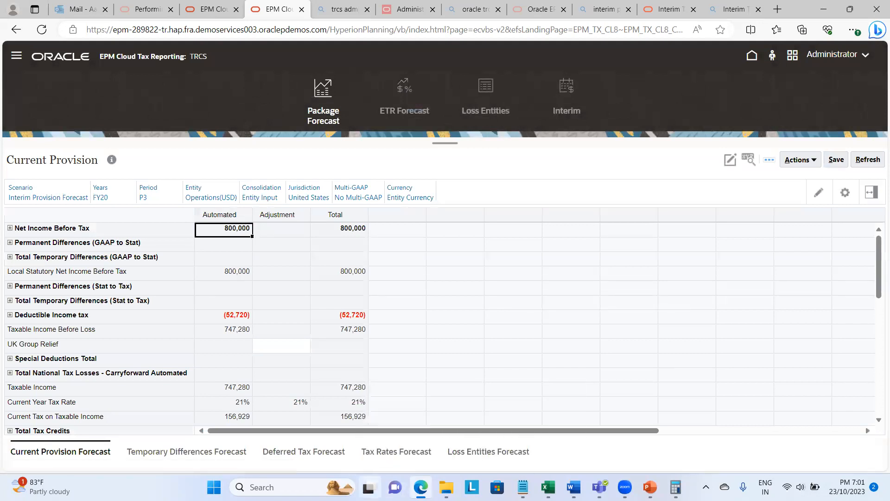
Compare the annualized Net Income Before Tax with the Calculator result and review the remaining Current Provision rows
click(677, 486)
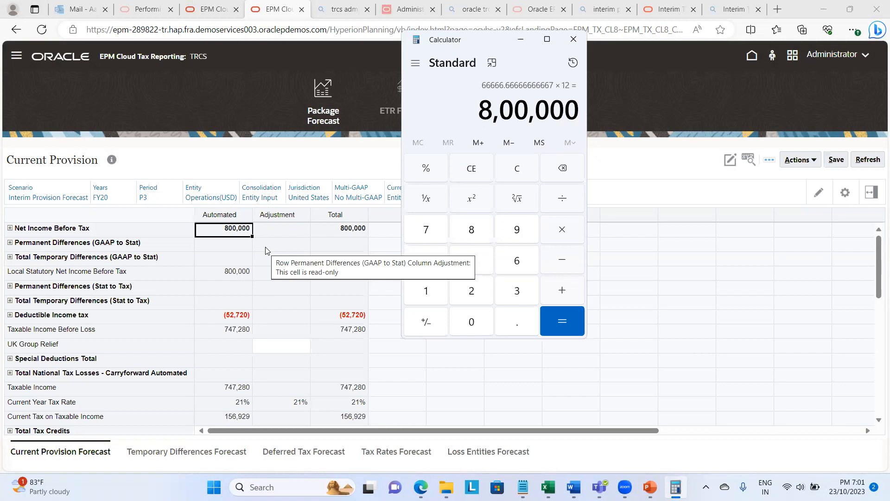
click(526, 41)
scroll(355, 322, down, 3)
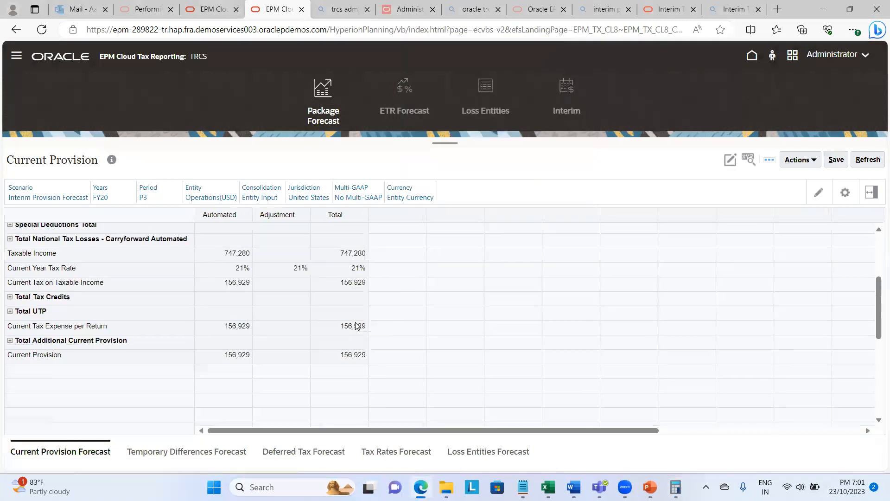
scroll(355, 322, up, 2)
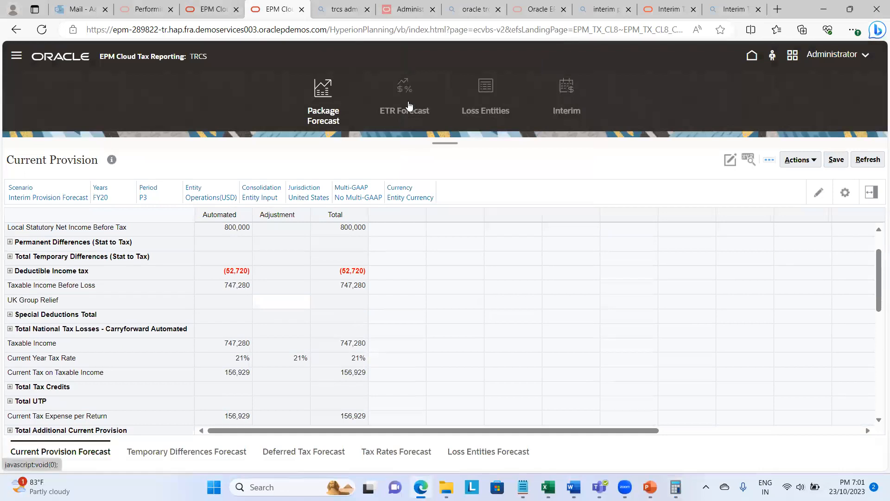
Open the ETR forecast and review the Consolidated ETR form down to its consolidated percentage
click(409, 105)
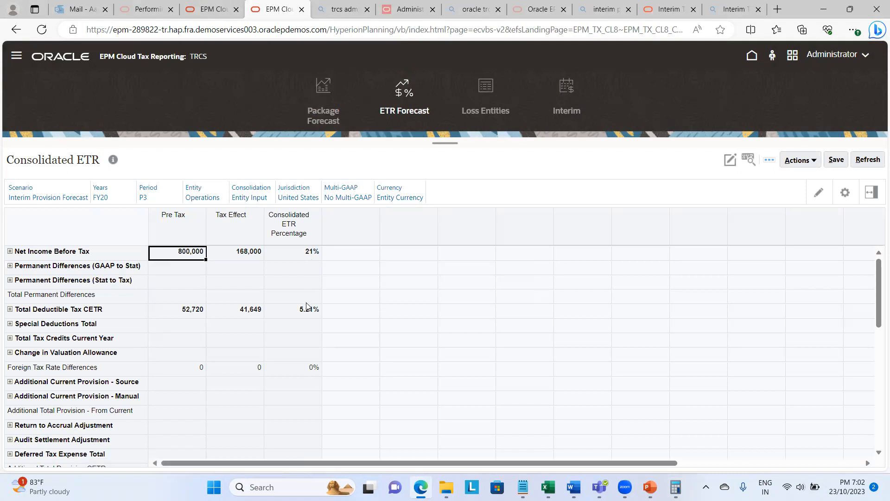
scroll(315, 382, down, 3)
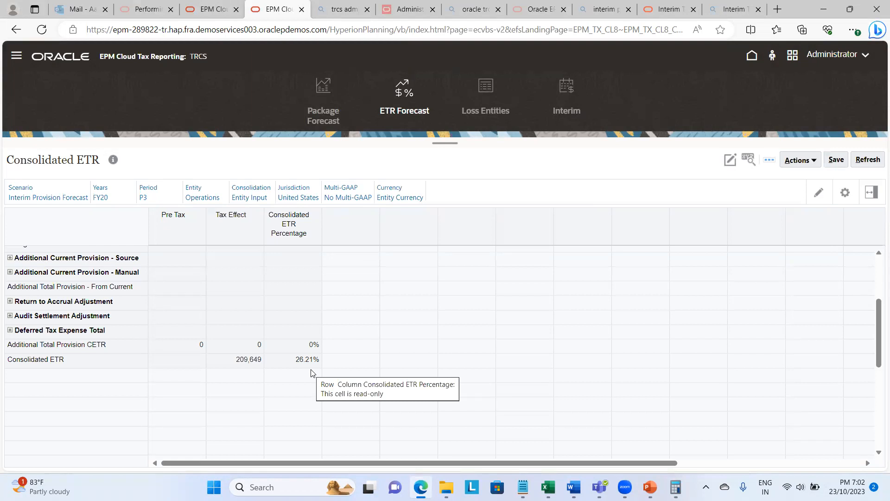
scroll(310, 372, up, 3)
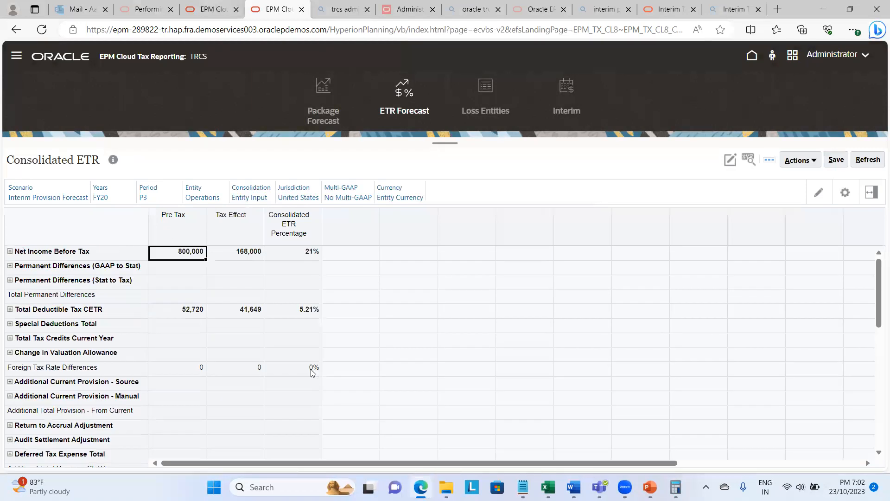
Return to the package forecast's Current Provision form and switch to the Interim Tax Provisioning slide in PowerPoint
click(331, 118)
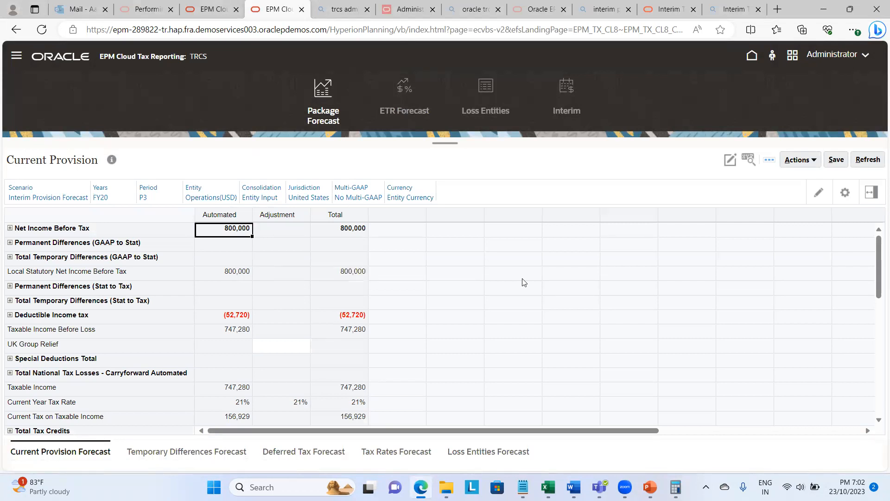
click(650, 487)
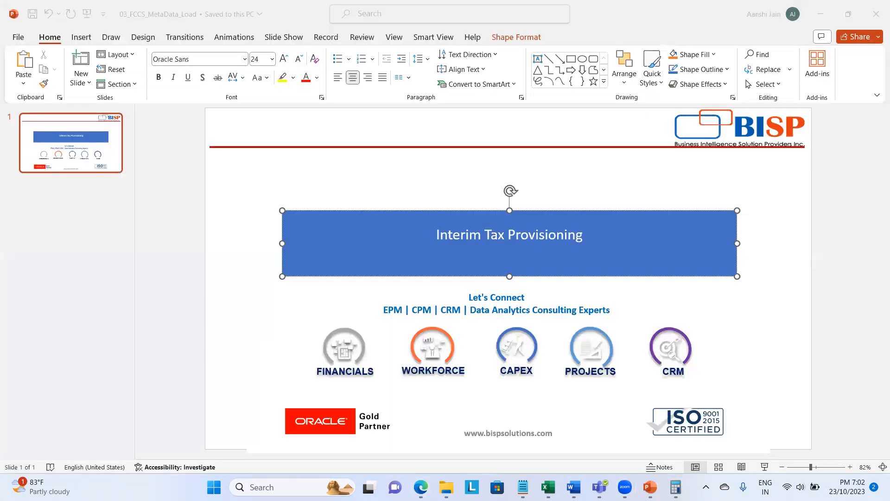